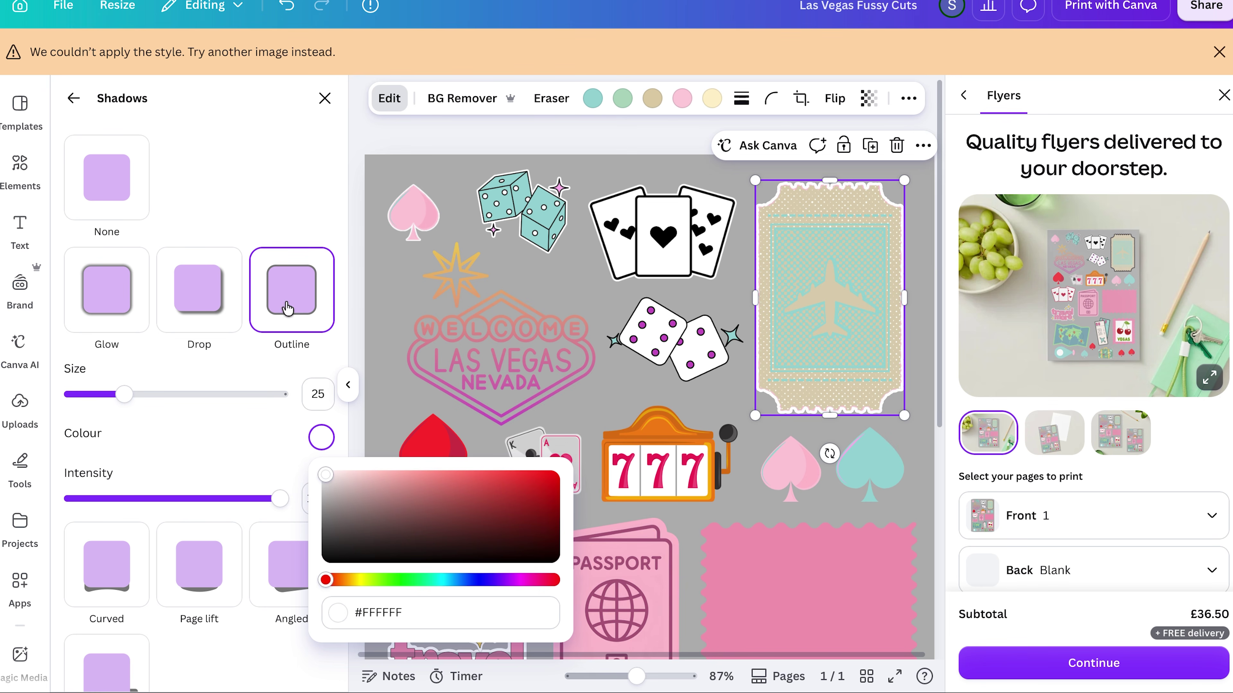
- Apply an Outline shadow to the large red spade below the Las Vegas sign
{"action": "left_click", "coordinate": [369, 315]}
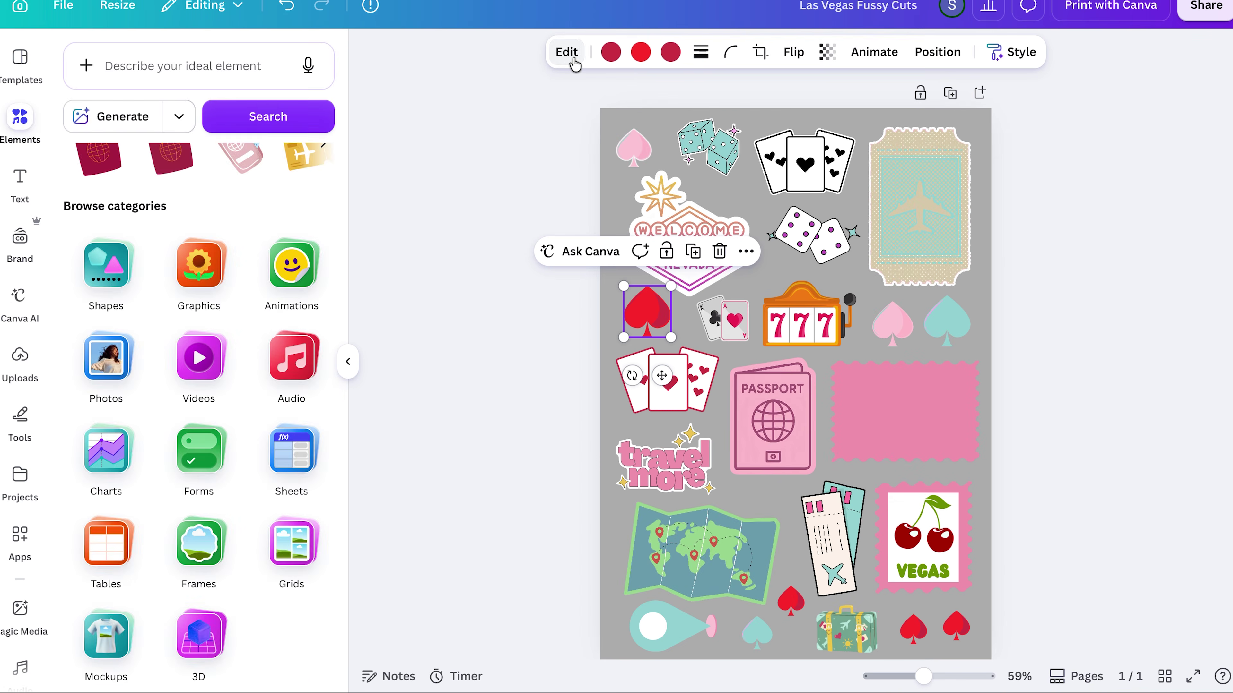
{"action": "left_click", "coordinate": [567, 52]}
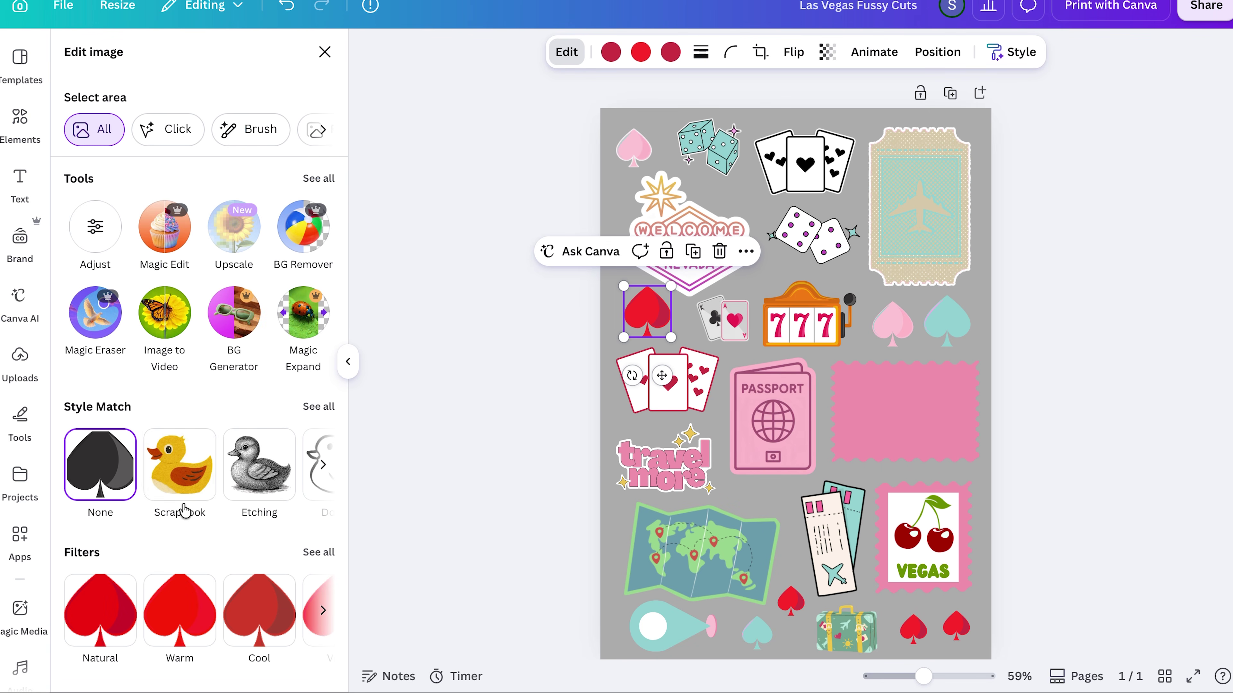
{"action": "scroll", "coordinate": [170, 462], "scroll_direction": "down", "scroll_amount": 5}
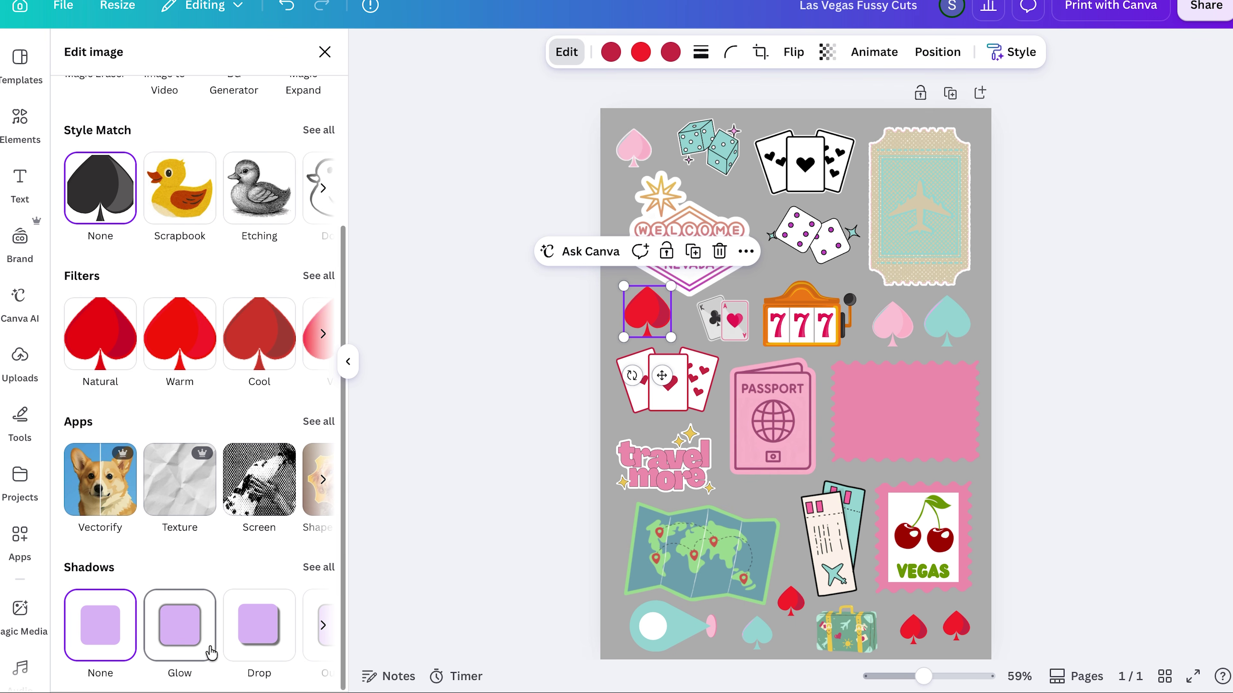
{"action": "left_click", "coordinate": [304, 570]}
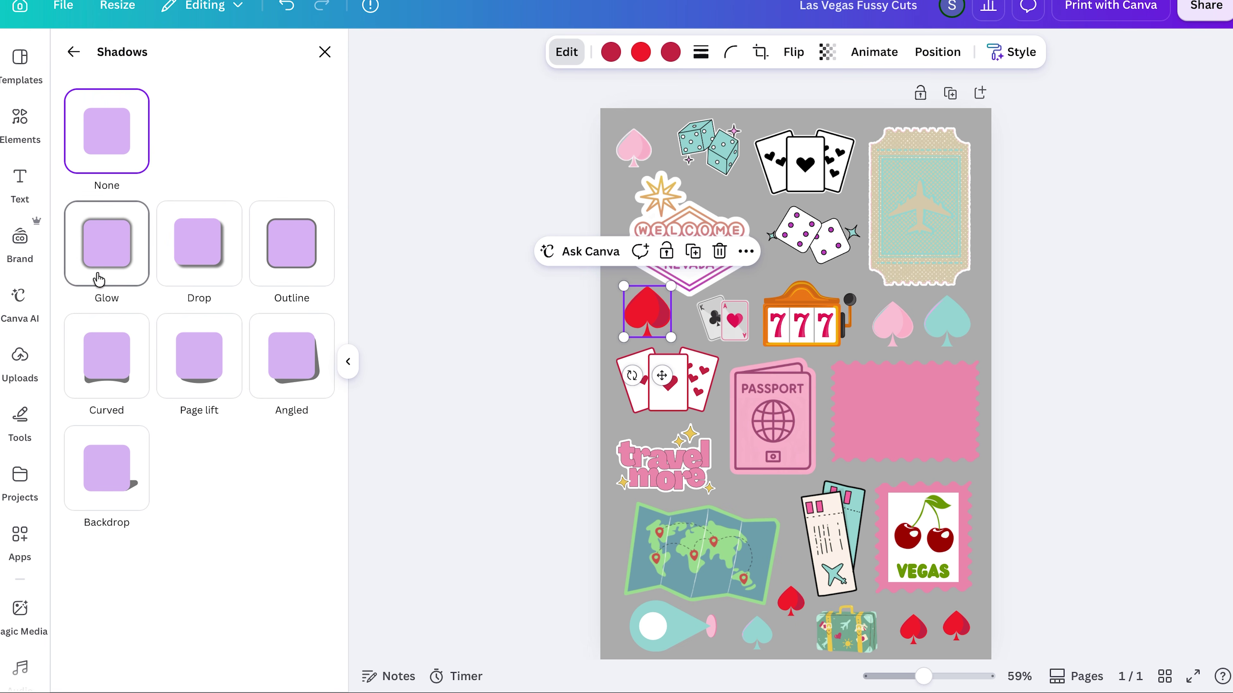
{"action": "left_click", "coordinate": [288, 257]}
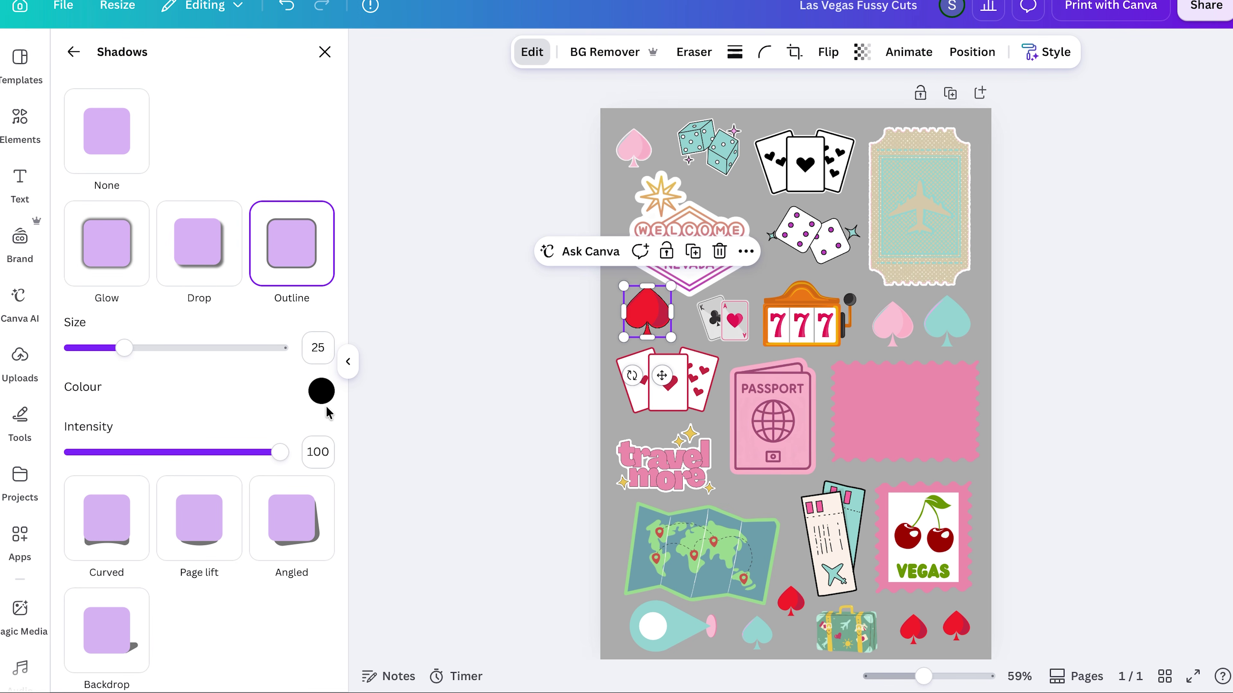
- Set the red spade's outline colour to white (#FFFFFF) and its size to 53
{"action": "left_click", "coordinate": [321, 391]}
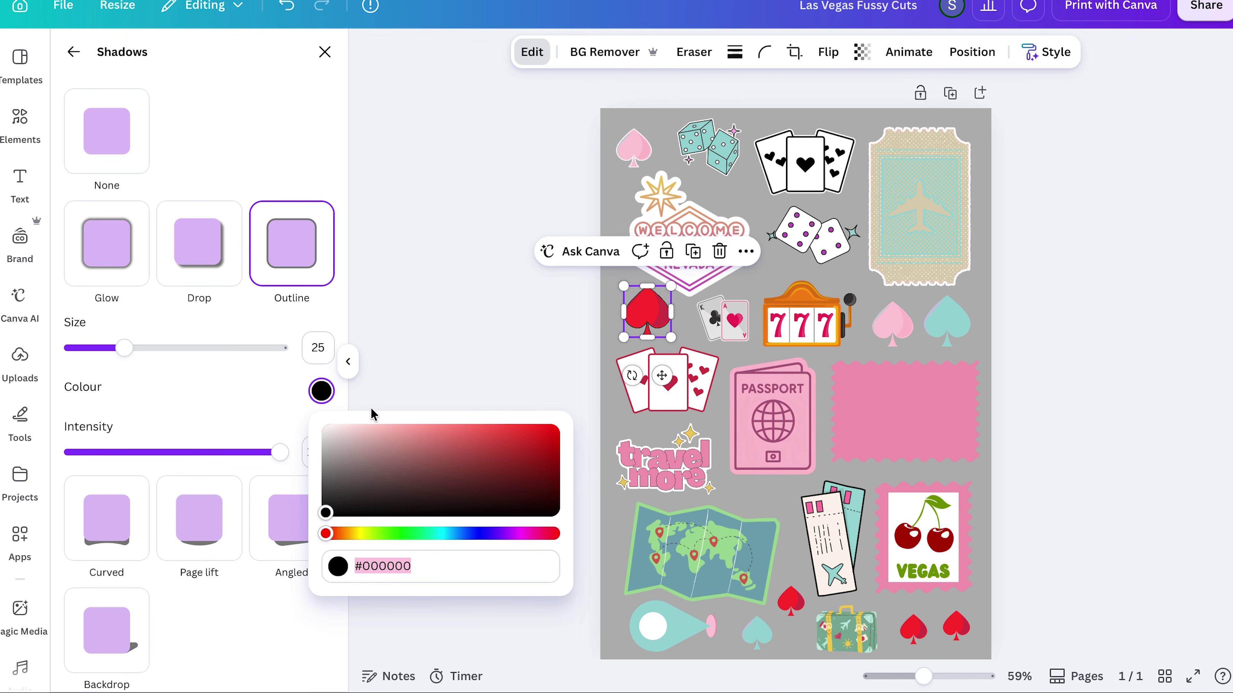
{"action": "left_click_drag", "start_coordinate": [325, 512], "coordinate": [326, 428]}
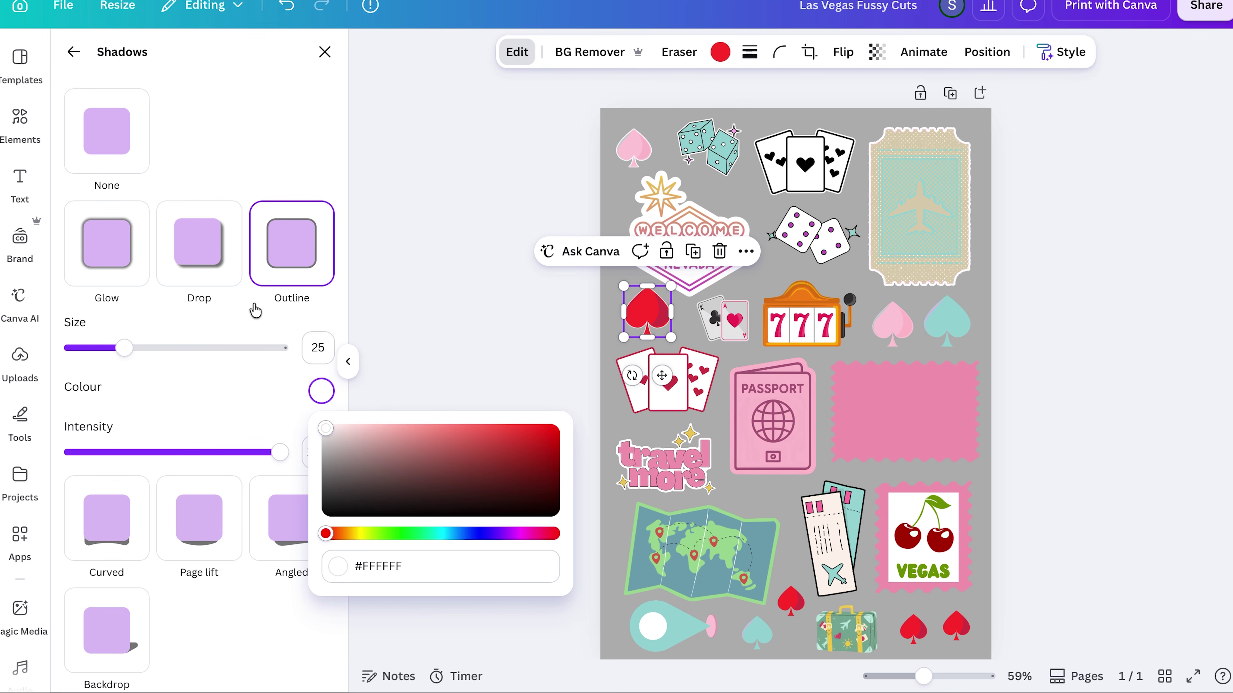
{"action": "left_click_drag", "start_coordinate": [110, 353], "coordinate": [181, 352]}
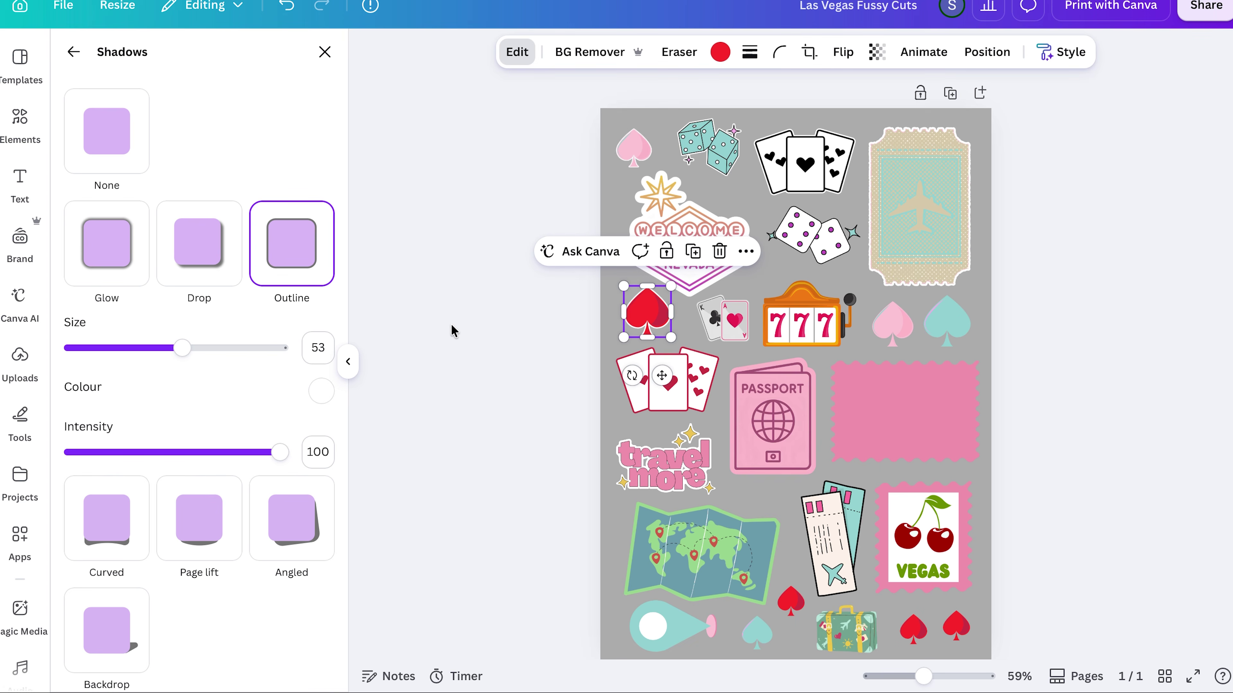
{"action": "key", "text": "Escape"}
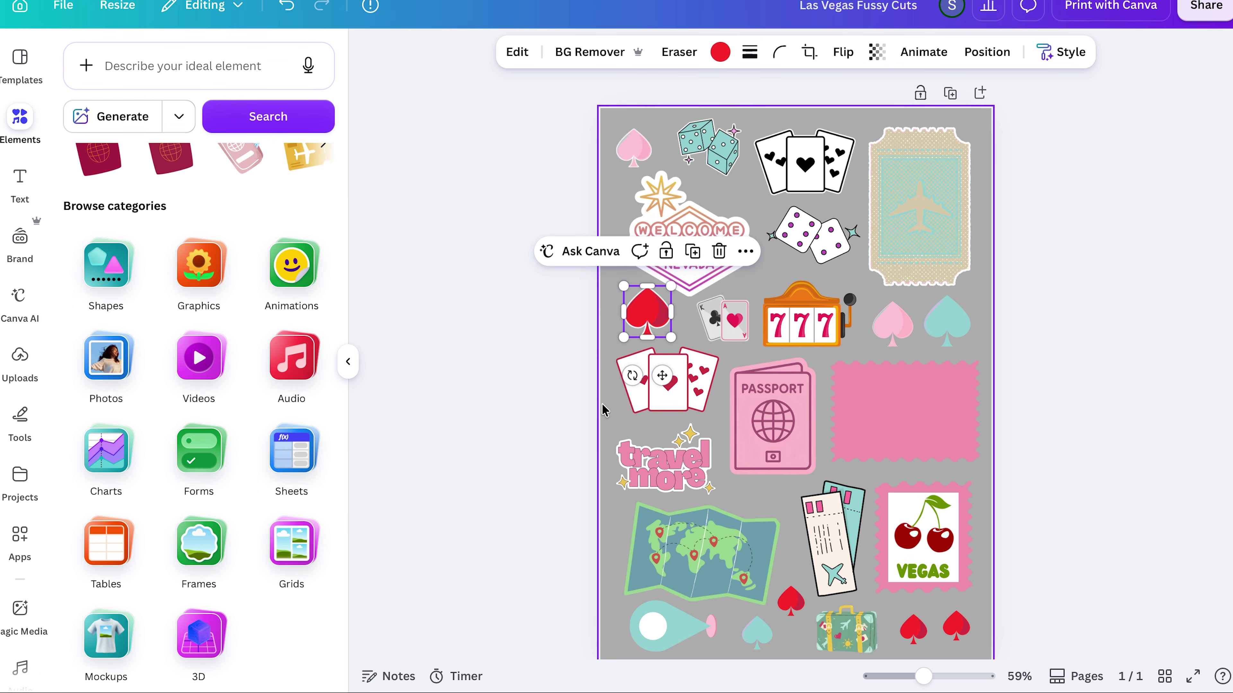
- Apply an Outline shadow to the king and ace playing cards graphic beside the slot machine
{"action": "left_click", "coordinate": [716, 318]}
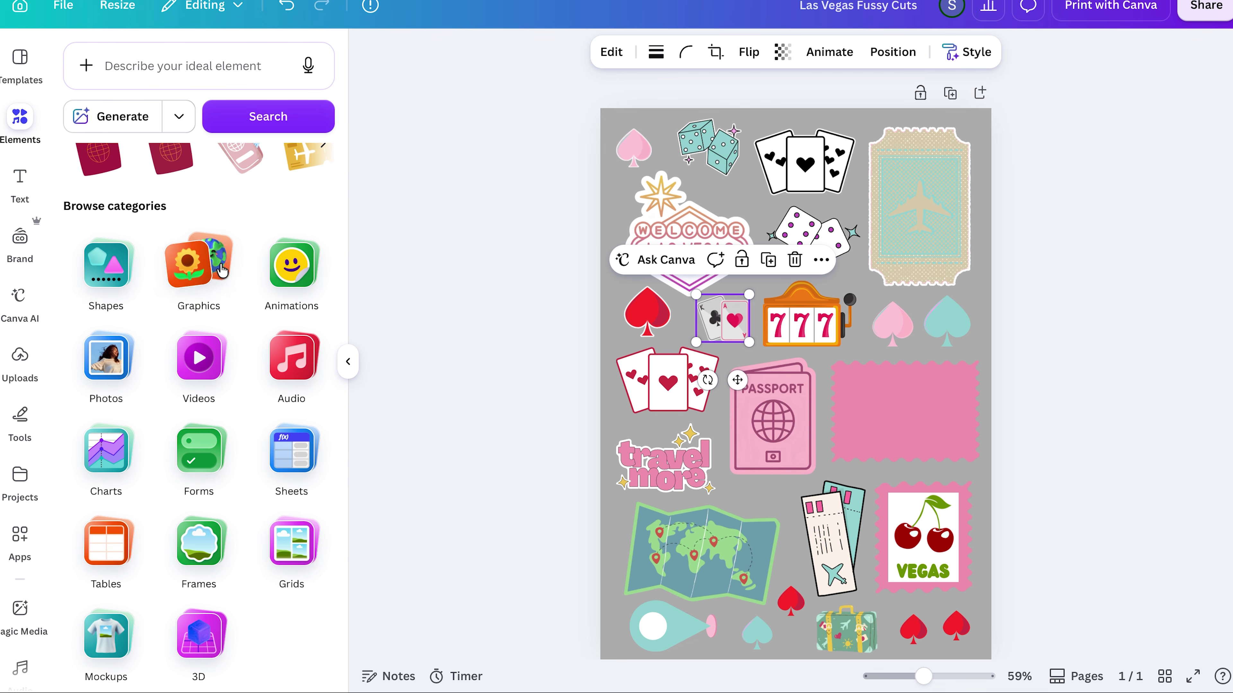
{"action": "scroll", "coordinate": [205, 165], "scroll_direction": "up", "scroll_amount": 4}
{"action": "left_click", "coordinate": [611, 51]}
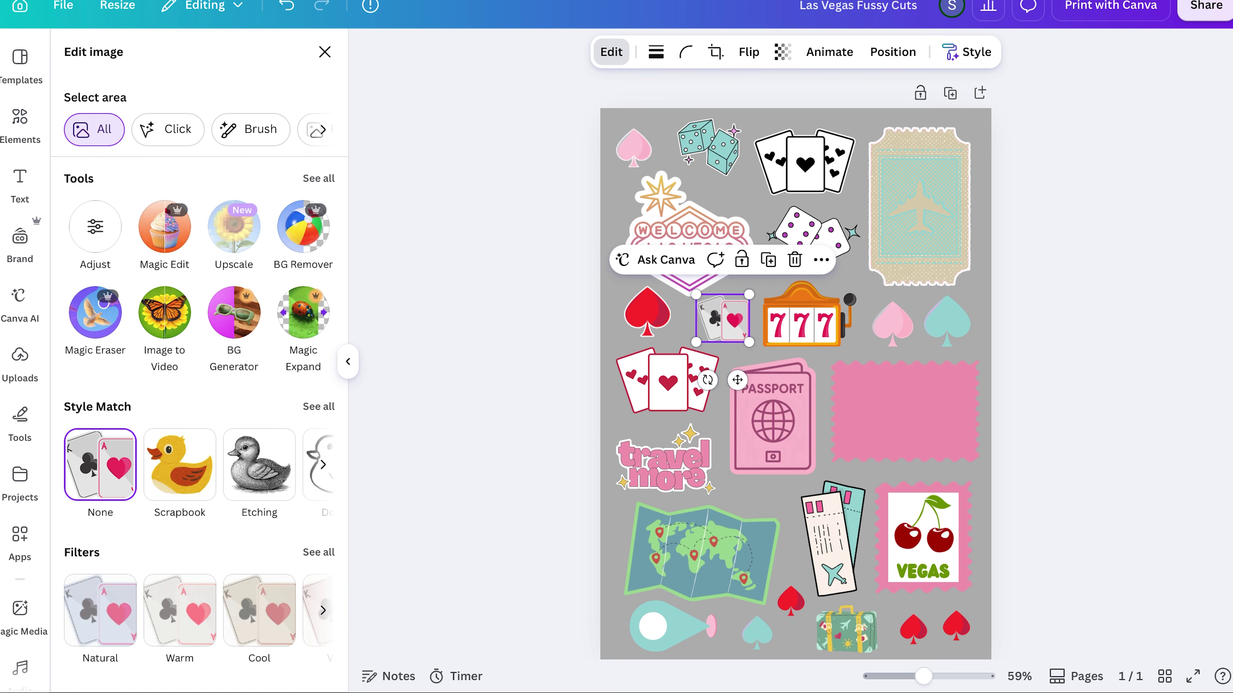
{"action": "scroll", "coordinate": [182, 497], "scroll_direction": "down", "scroll_amount": 6}
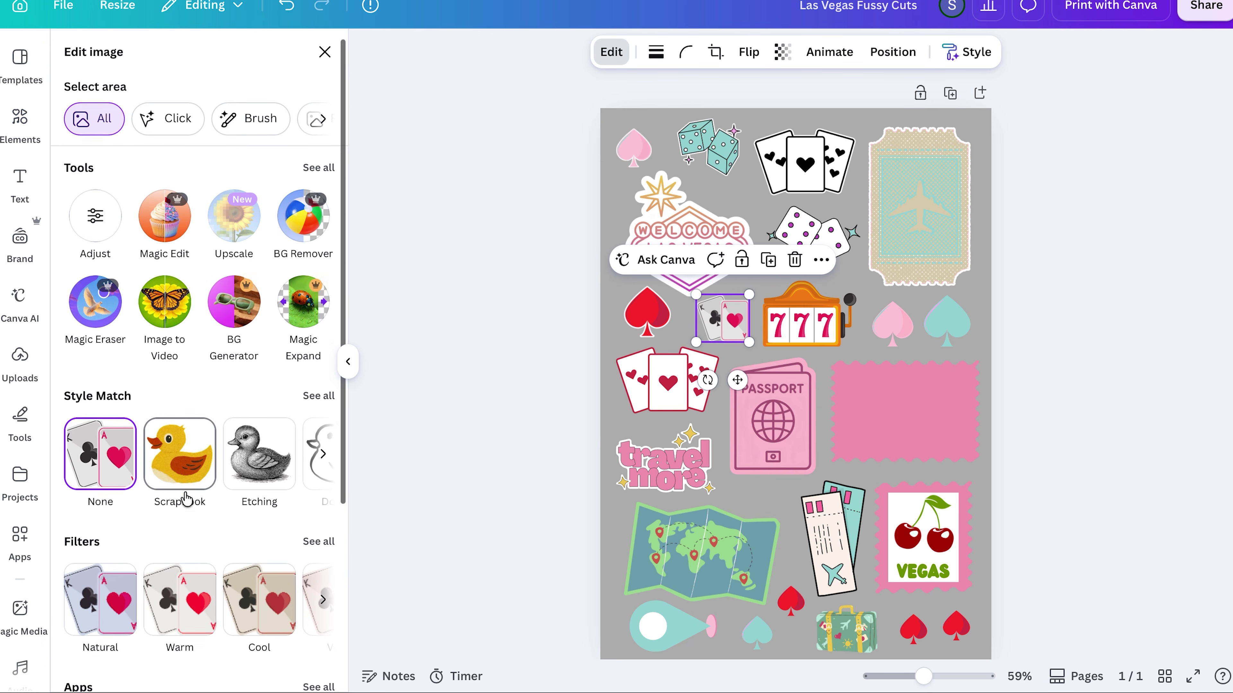
{"action": "scroll", "coordinate": [186, 499], "scroll_direction": "up", "scroll_amount": 1}
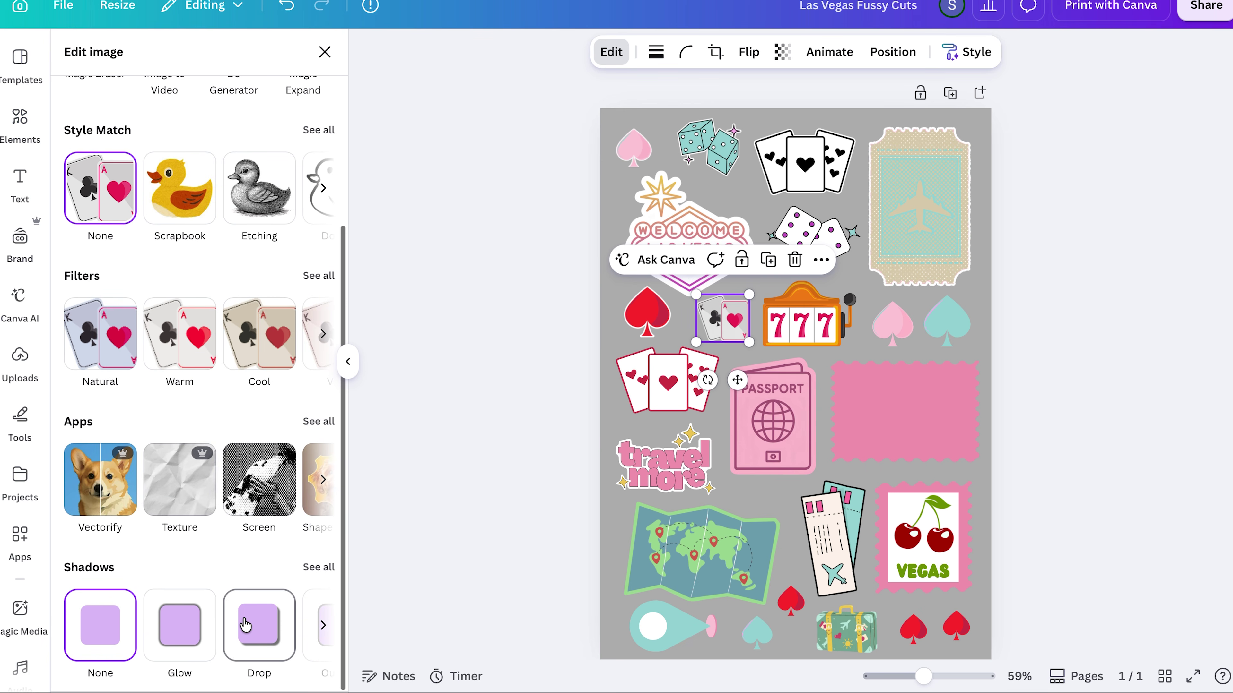
{"action": "left_click", "coordinate": [312, 568]}
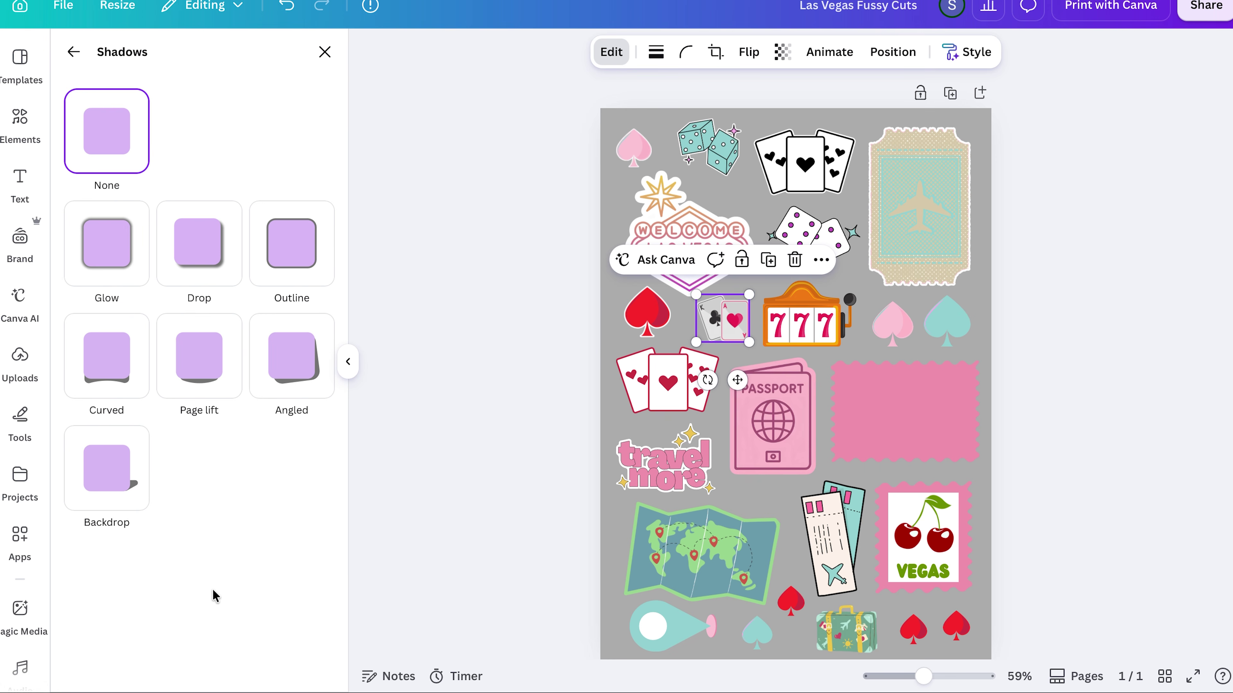
{"action": "left_click", "coordinate": [282, 252]}
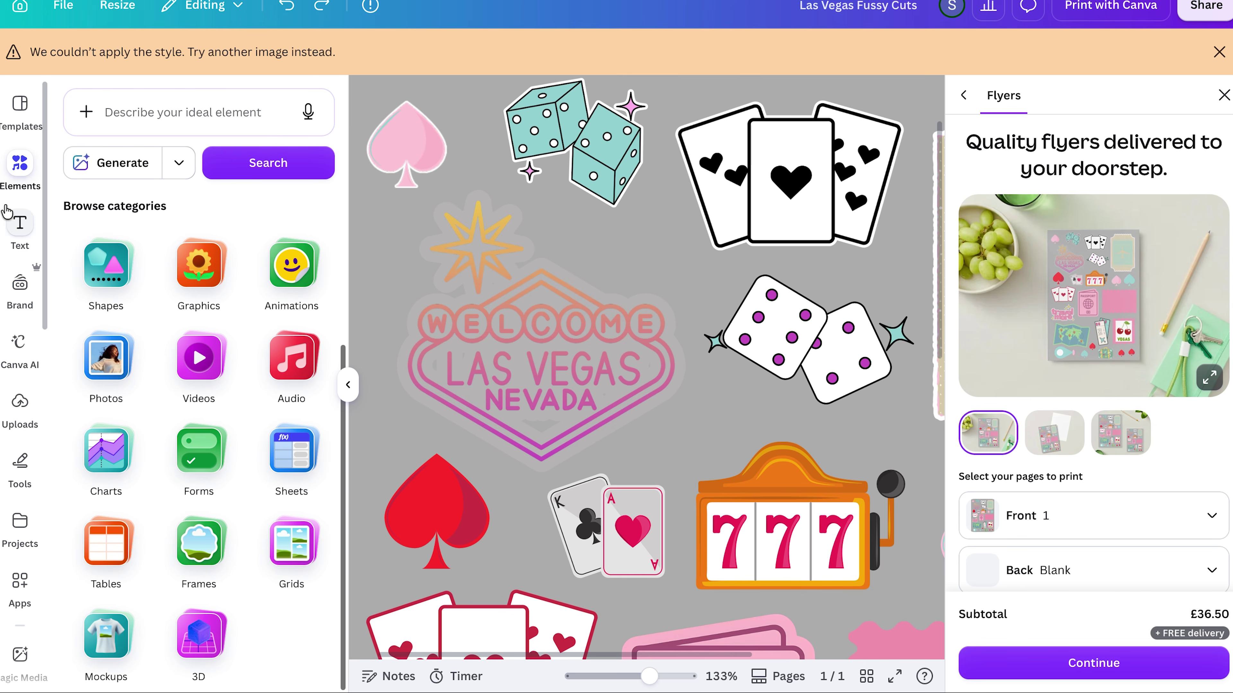
- Search the elements for "circle" and add the Circle shape to the page
{"action": "left_click", "coordinate": [14, 181]}
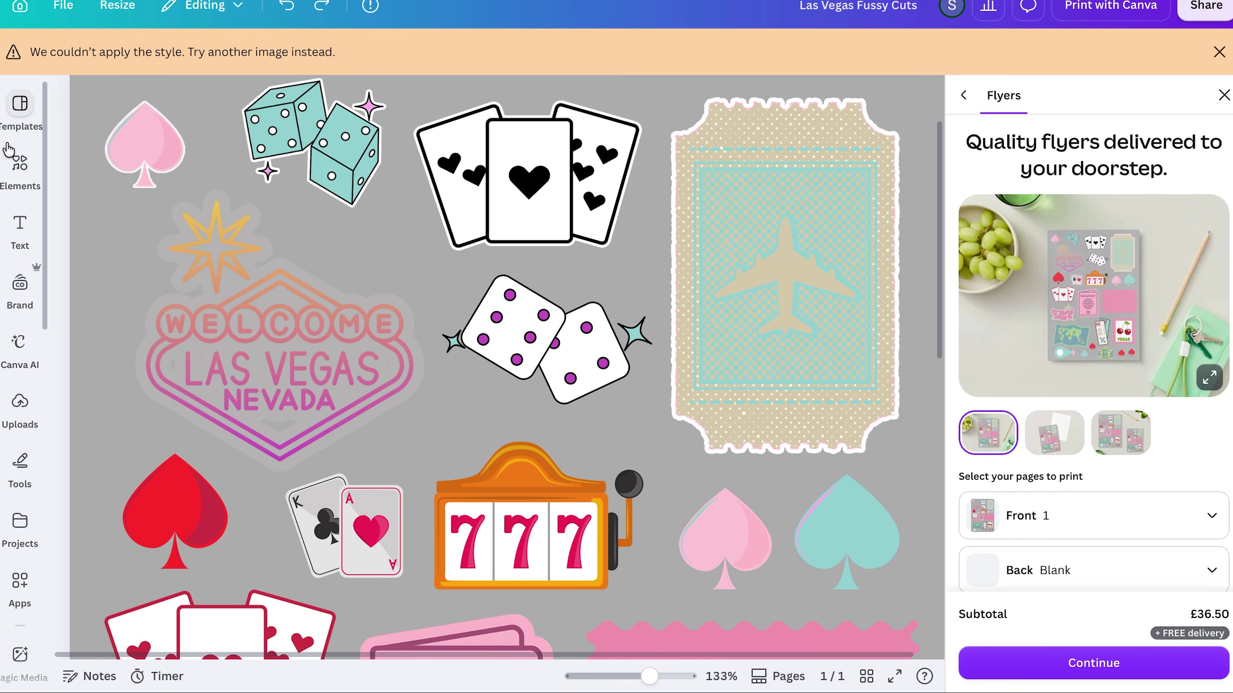
{"action": "left_click", "coordinate": [17, 168]}
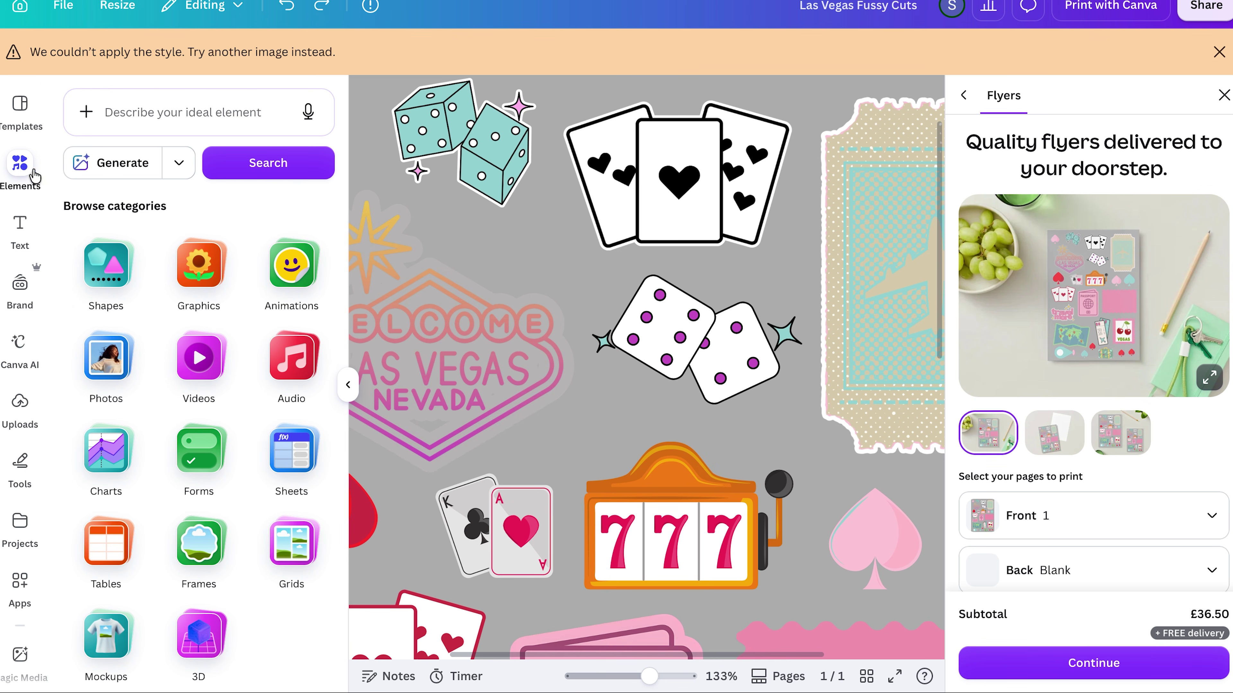
{"action": "left_click", "coordinate": [154, 121]}
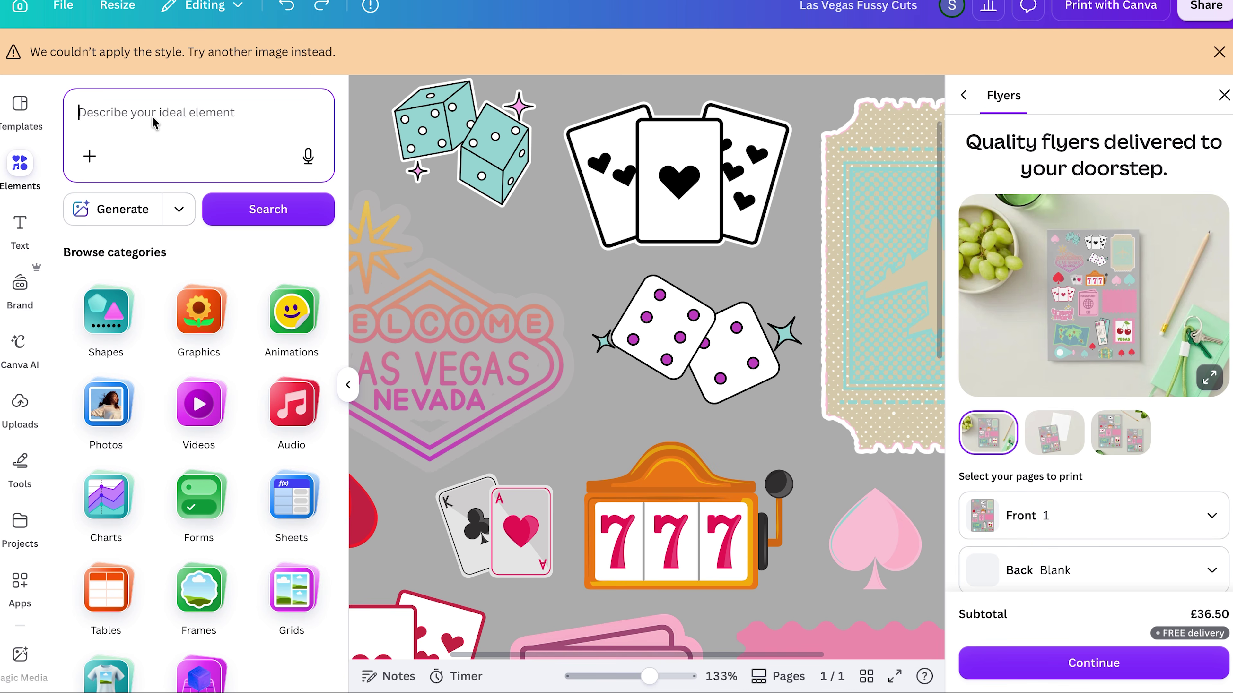
{"action": "type", "text": "circle"}
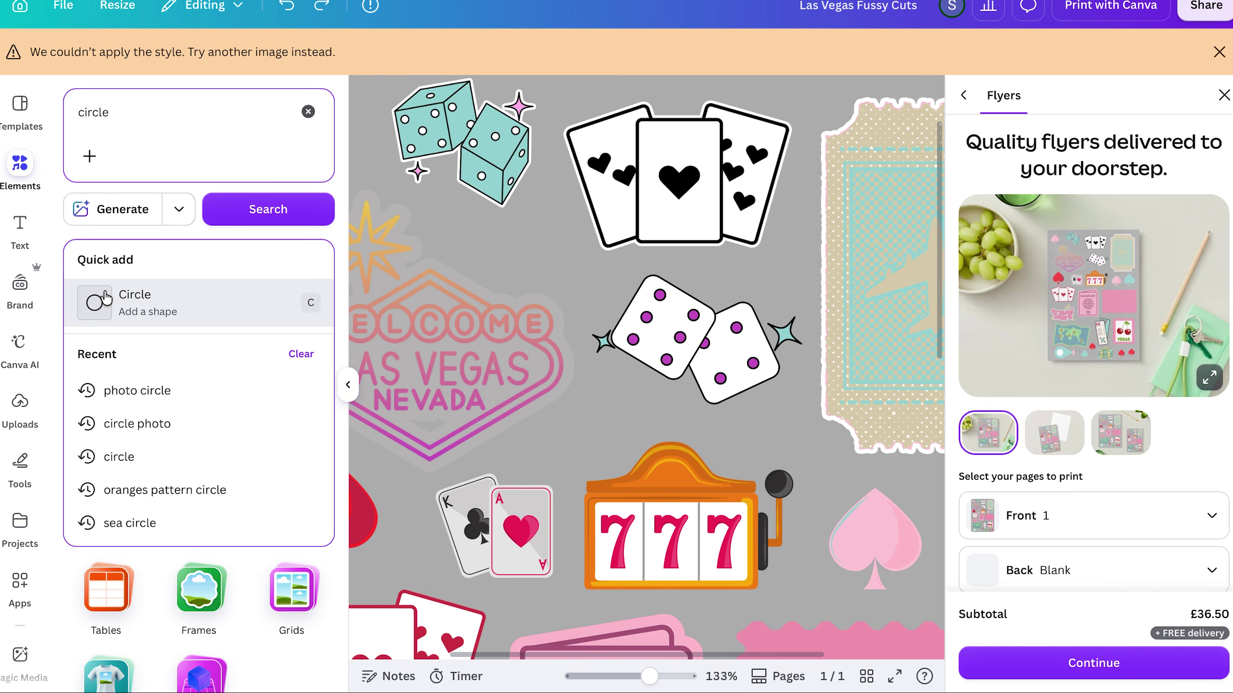
{"action": "left_click", "coordinate": [106, 297]}
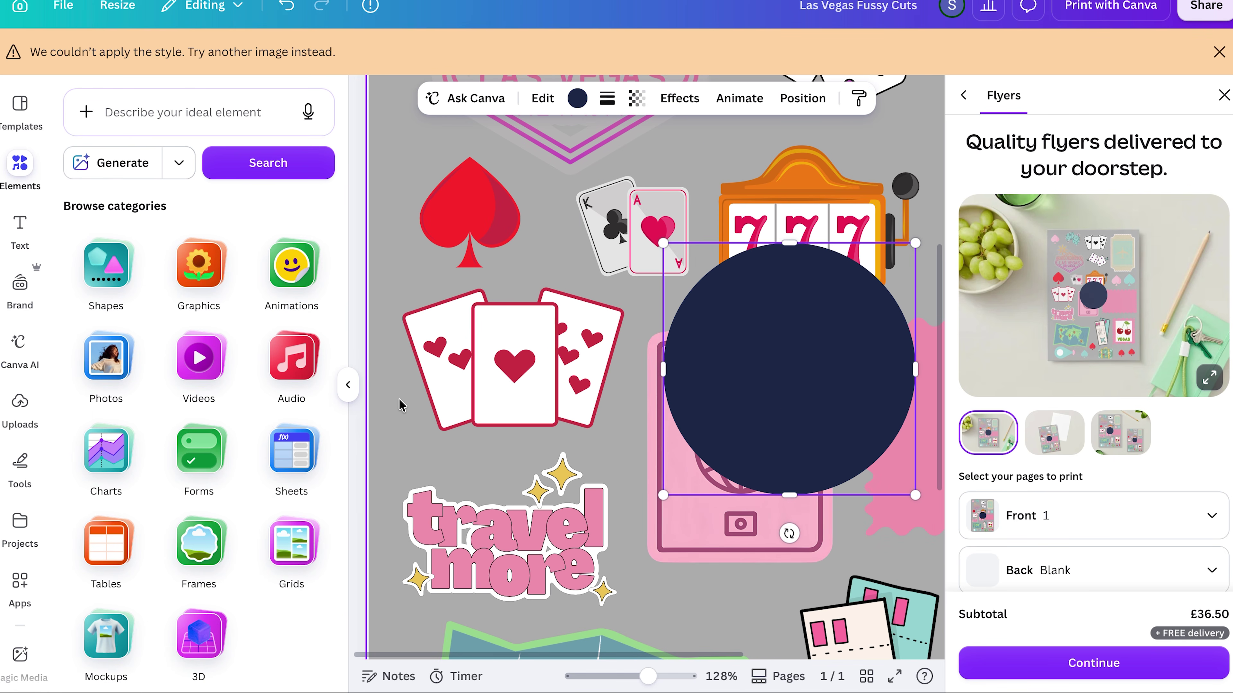
- Dismiss the style warning banner and close the Flyers print options
{"action": "scroll", "coordinate": [400, 406], "scroll_direction": "down", "scroll_amount": 3}
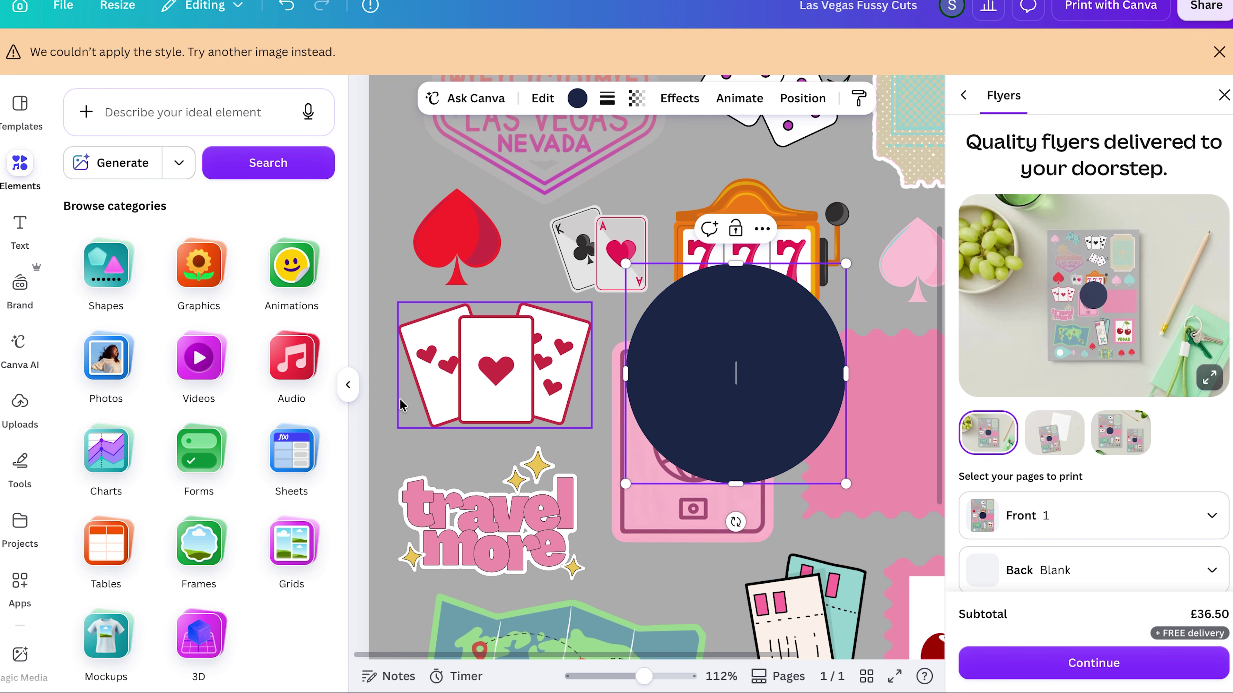
{"action": "scroll", "coordinate": [417, 416], "scroll_direction": "down", "scroll_amount": 2}
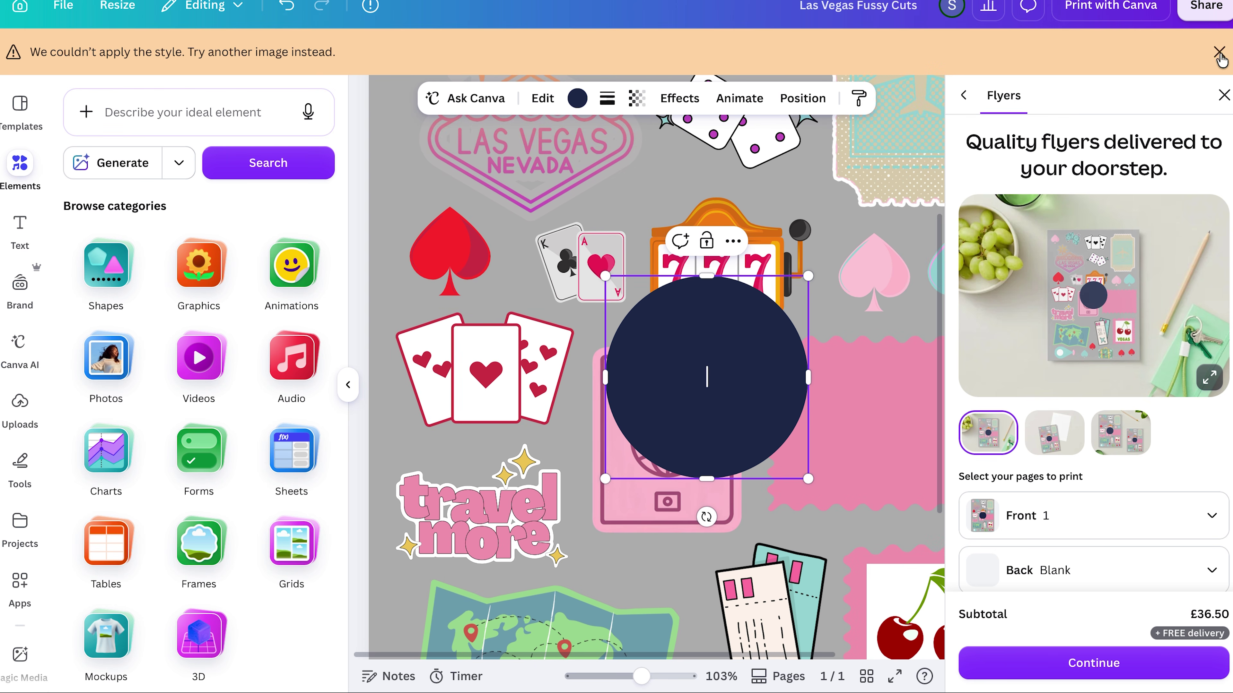
{"action": "left_click", "coordinate": [1219, 54]}
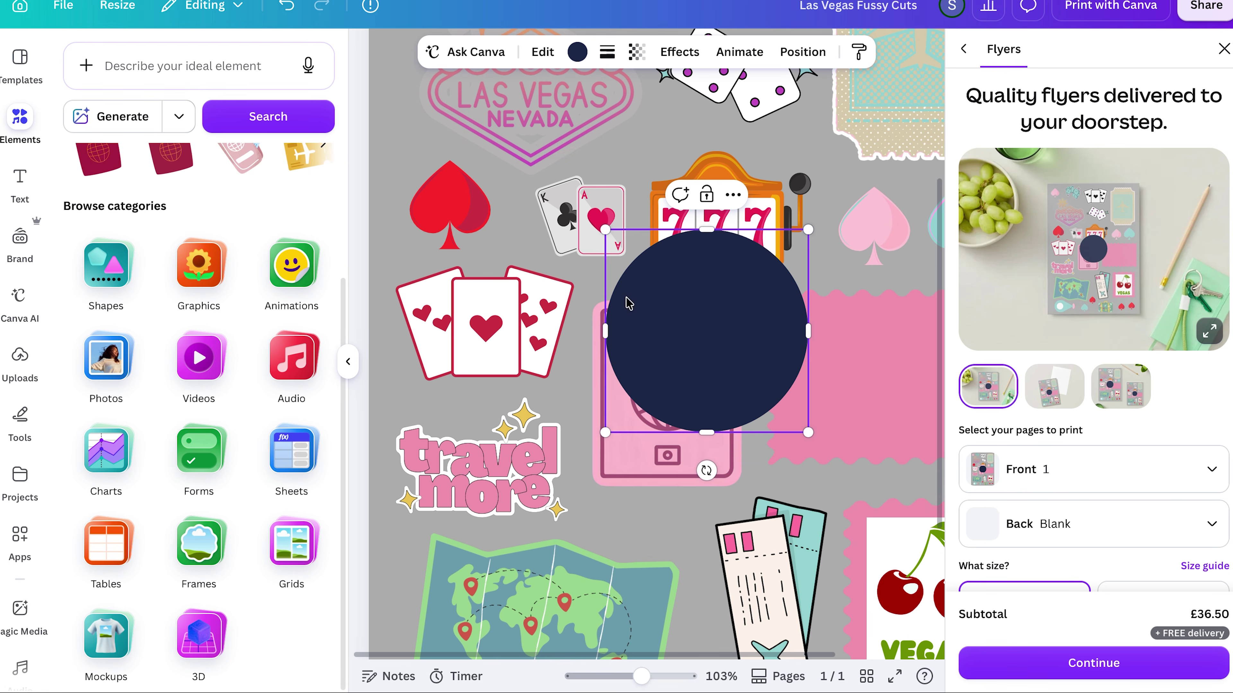
{"action": "left_click", "coordinate": [1222, 48]}
- Shrink the circle to about half its size and place it over the left part of the Las Vegas sign
{"action": "left_click_drag", "start_coordinate": [819, 490], "coordinate": [663, 280]}
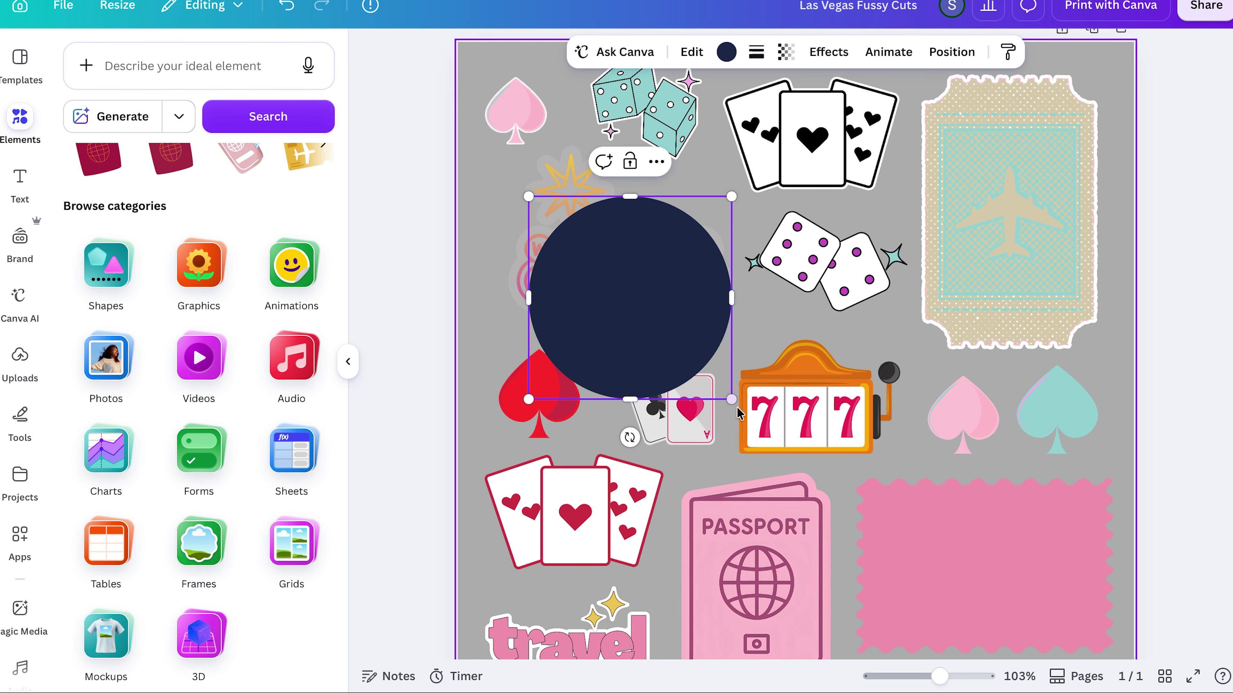
{"action": "left_click_drag", "start_coordinate": [731, 399], "coordinate": [632, 300]}
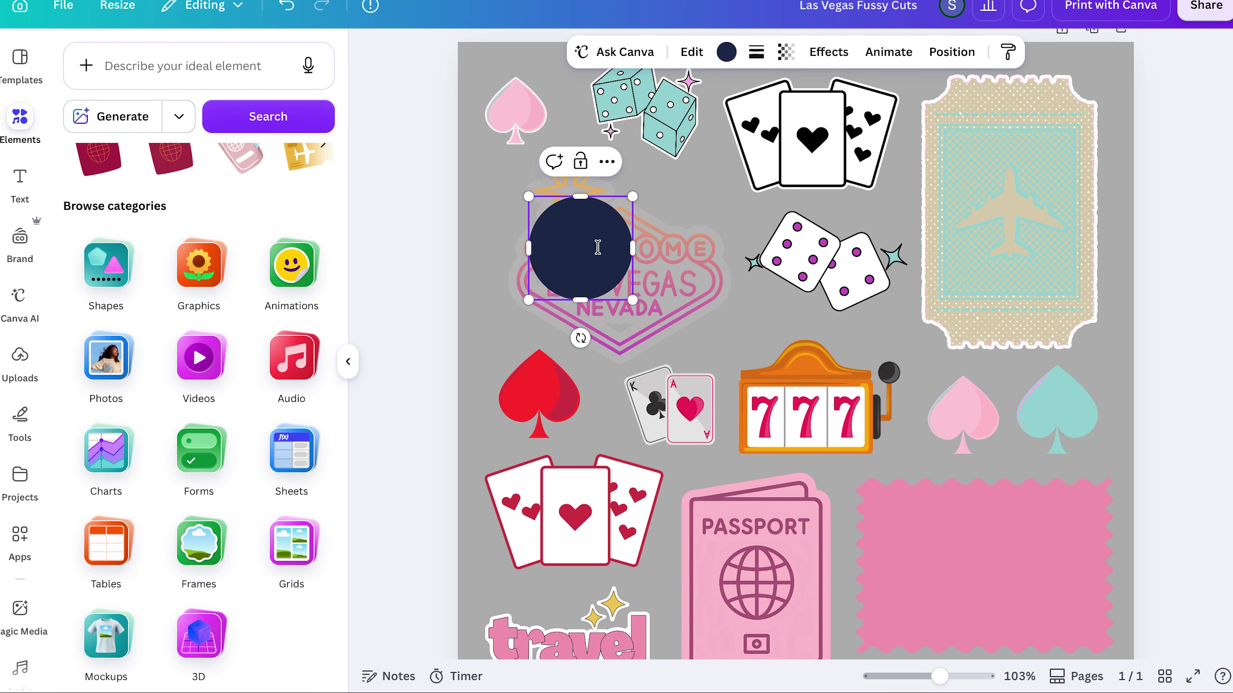
{"action": "left_click", "coordinate": [466, 224]}
{"action": "mouse_move", "coordinate": [558, 237]}
{"action": "left_mouse_down"}
{"action": "mouse_move", "coordinate": [599, 271]}
{"action": "mouse_move", "coordinate": [574, 261]}
{"action": "mouse_move", "coordinate": [572, 246]}
{"action": "mouse_move", "coordinate": [571, 257]}
{"action": "left_mouse_up"}
- Recolour the circle white, then duplicate it and place the copy overlapping its right side across the sign
{"action": "left_click", "coordinate": [726, 50]}
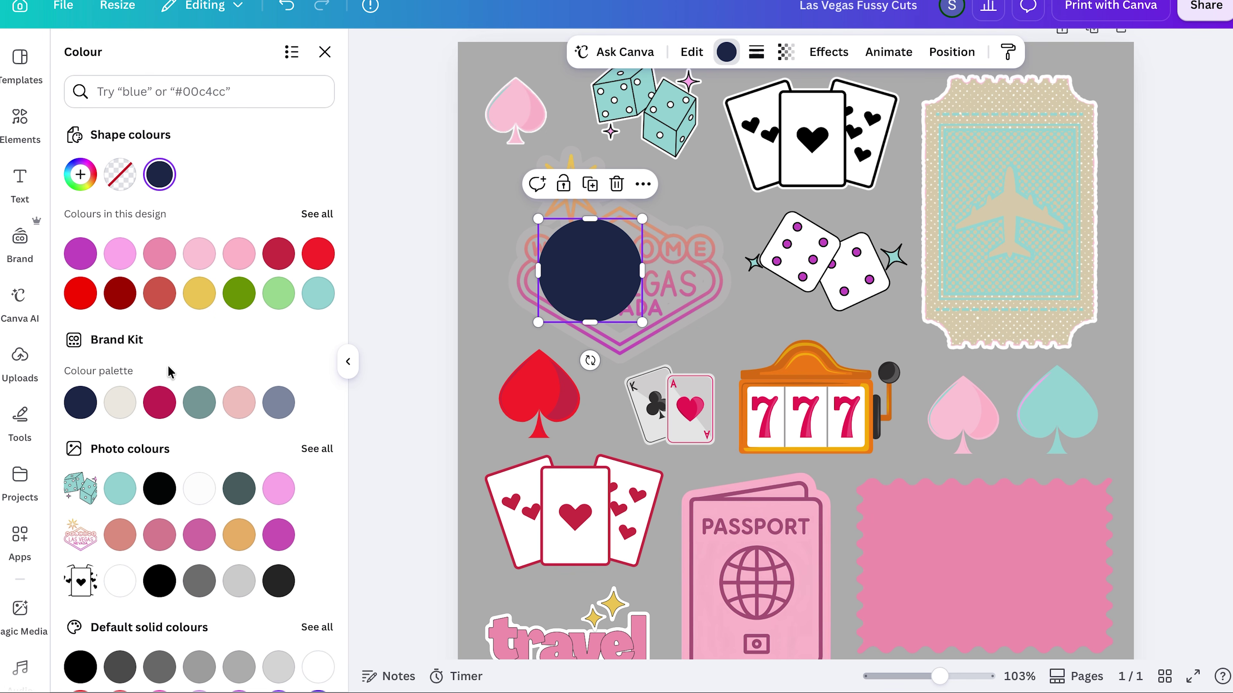
{"action": "left_click", "coordinate": [200, 488]}
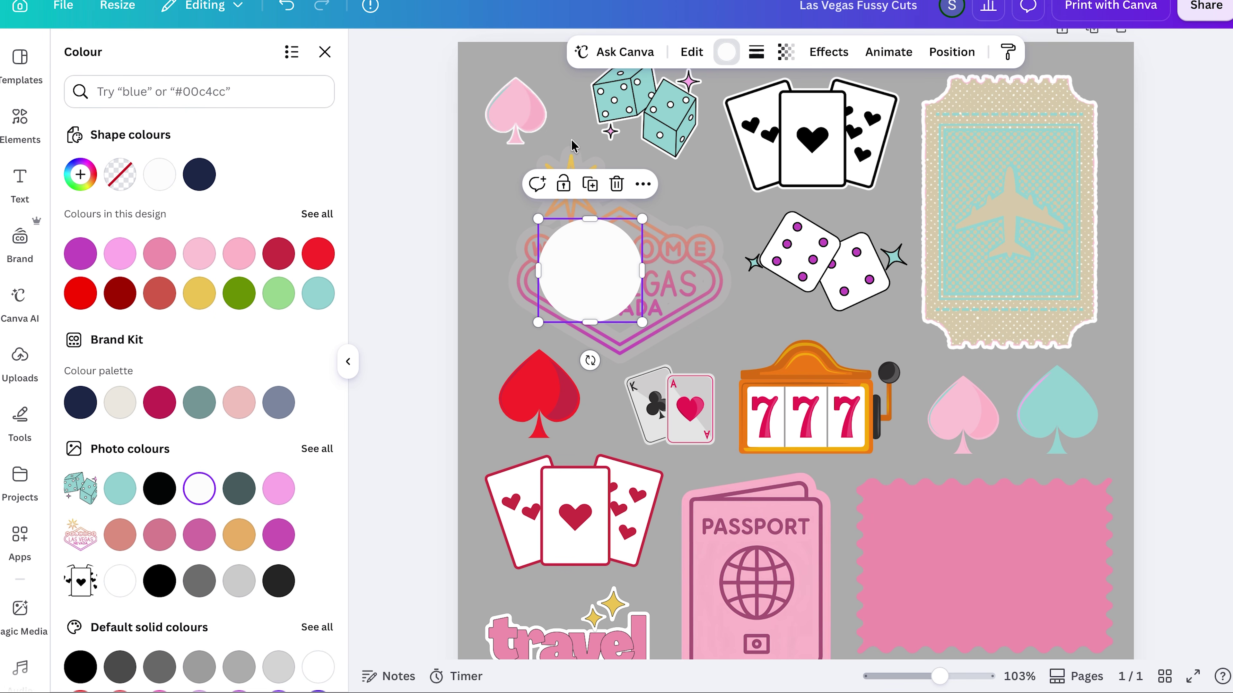
{"action": "left_click", "coordinate": [590, 186]}
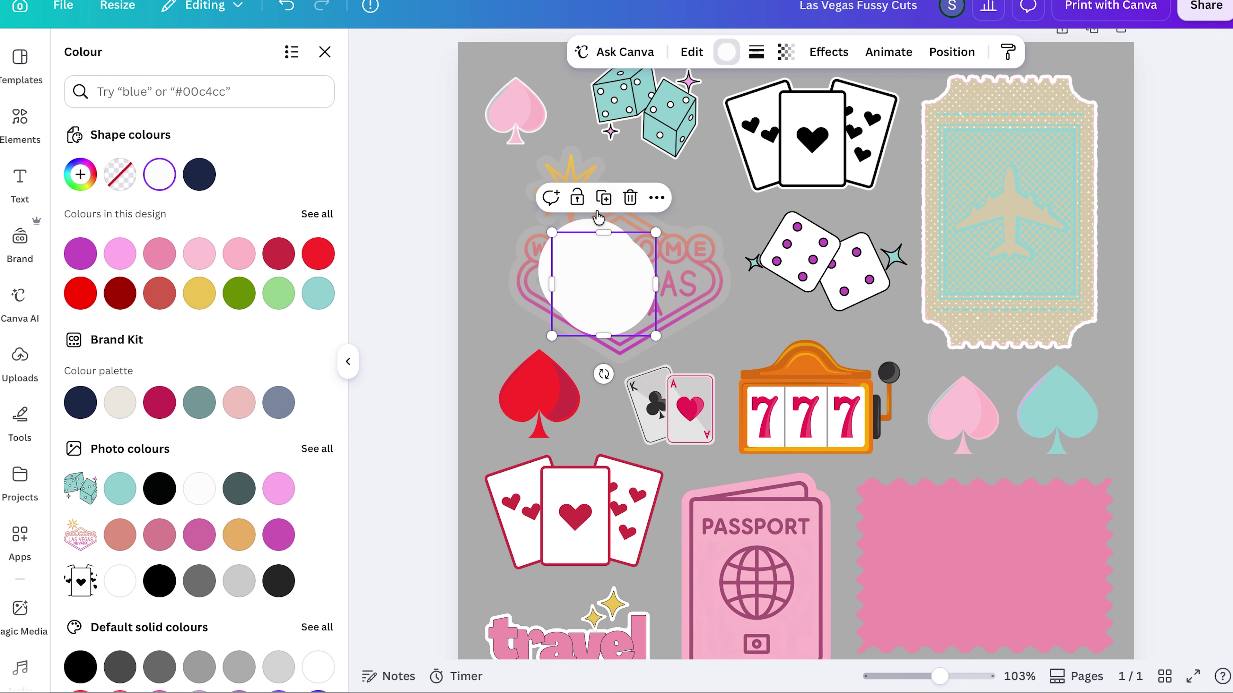
{"action": "left_click_drag", "start_coordinate": [610, 271], "coordinate": [638, 263]}
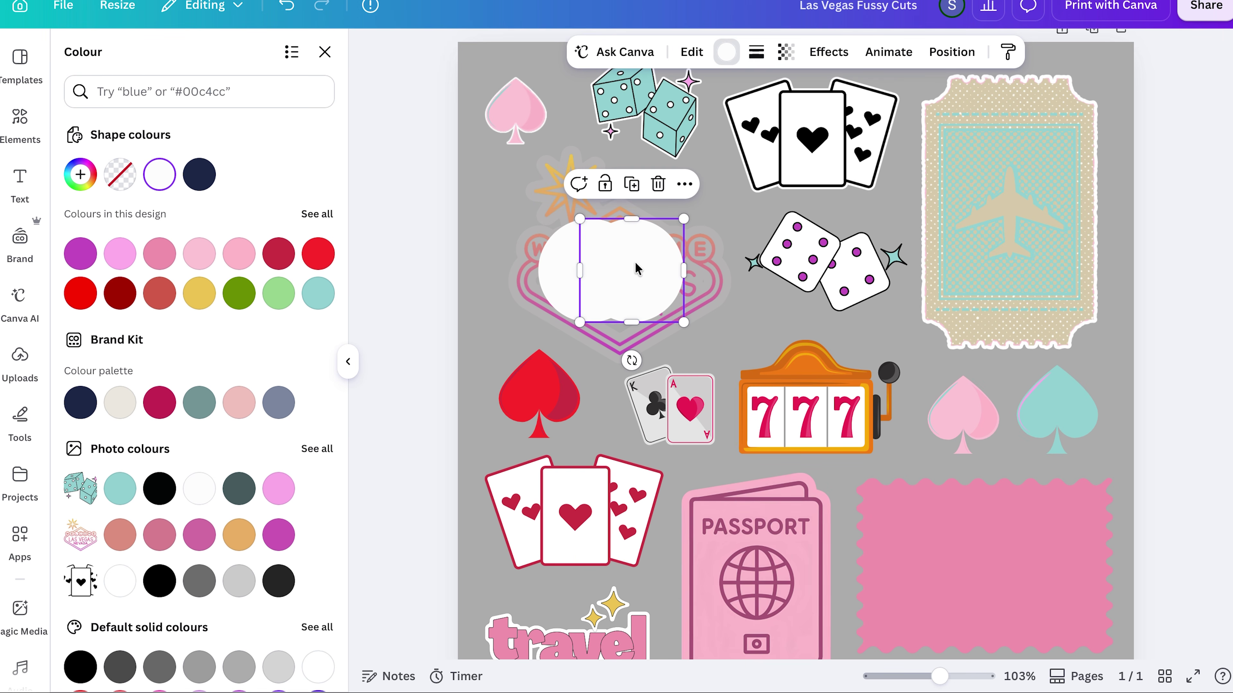
- Bring the Las Vegas sign in front of the white circles
{"action": "left_click", "coordinate": [543, 193]}
{"action": "right_click", "coordinate": [542, 195]}
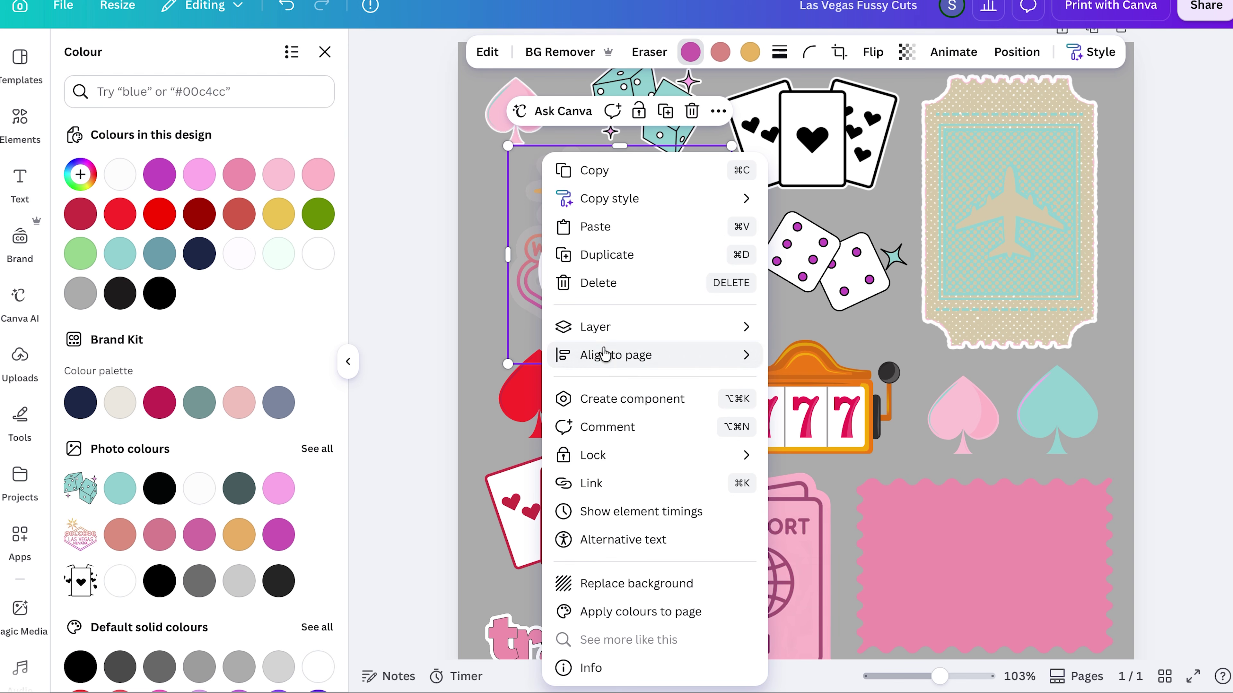
{"action": "mouse_move", "coordinate": [642, 355]}
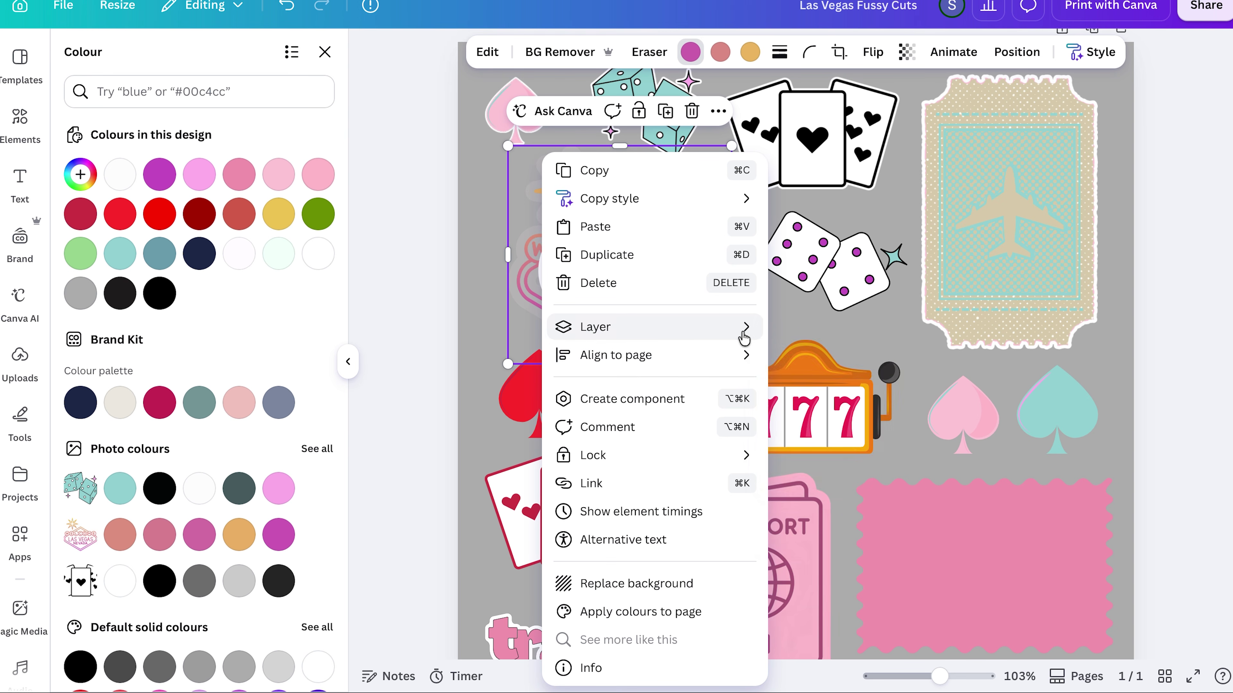
{"action": "mouse_move", "coordinate": [746, 326]}
{"action": "left_click", "coordinate": [812, 344]}
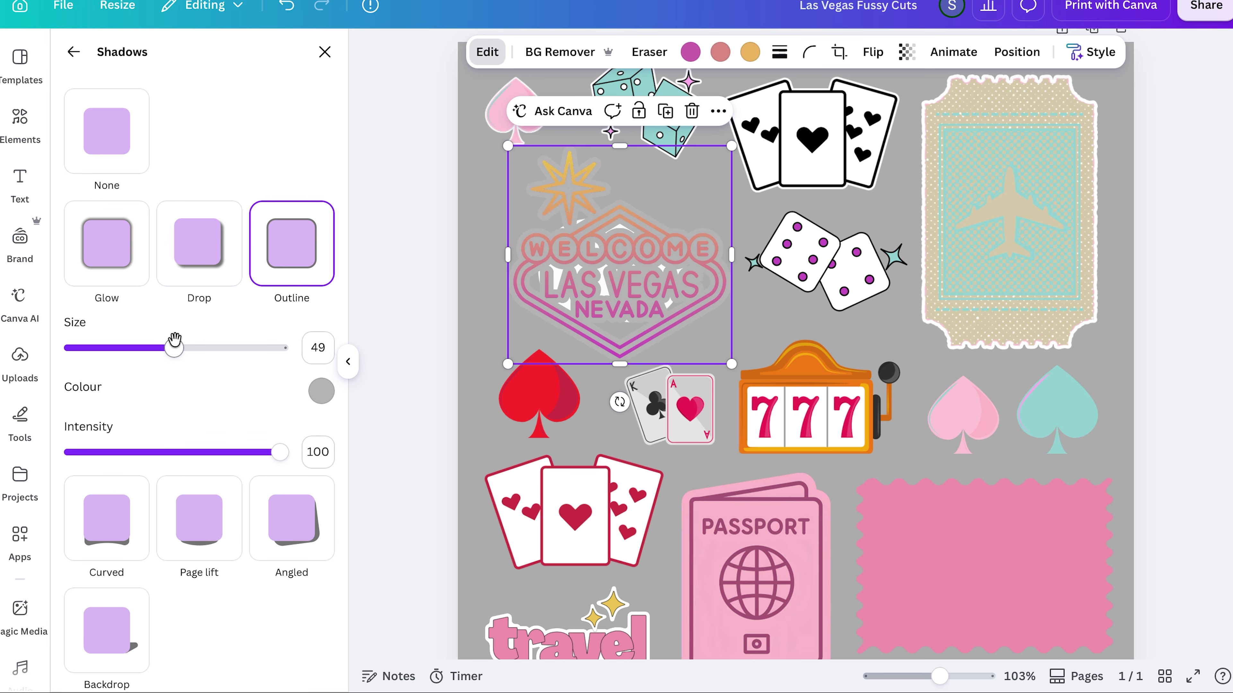
- Change the Las Vegas sign's outline colour to white and set its size to 84
{"action": "left_click", "coordinate": [322, 391]}
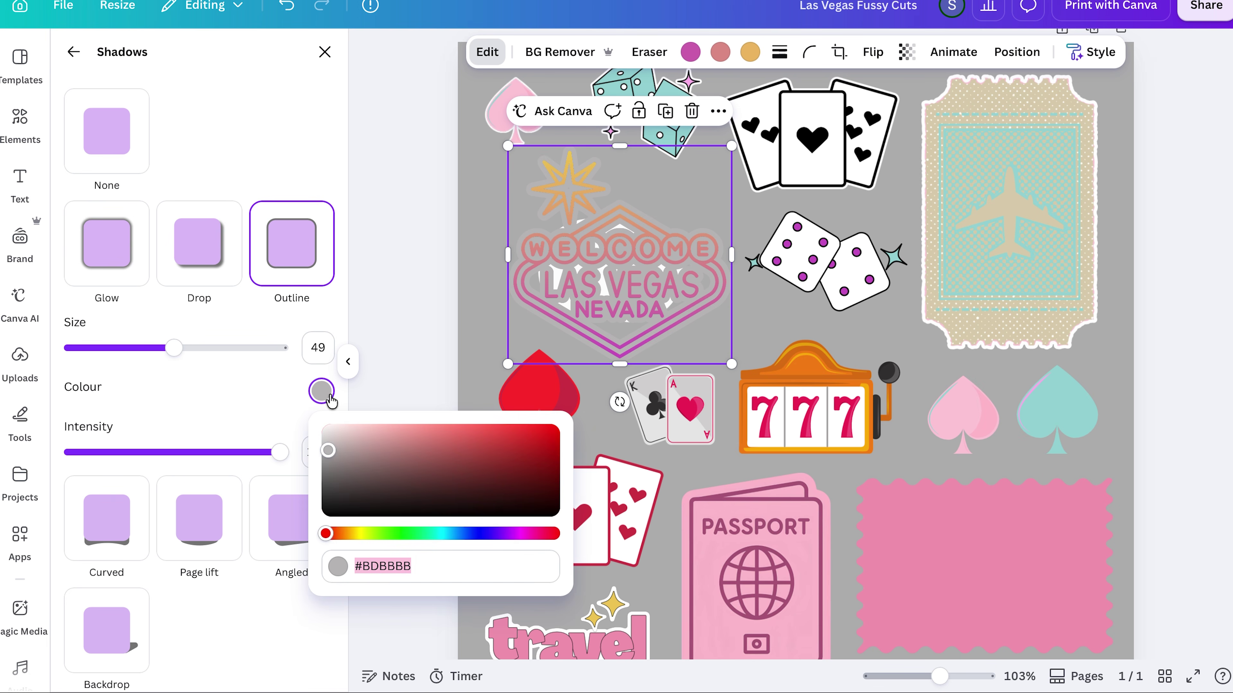
{"action": "left_click_drag", "start_coordinate": [330, 460], "coordinate": [325, 427]}
{"action": "left_click_drag", "start_coordinate": [173, 347], "coordinate": [231, 346]}
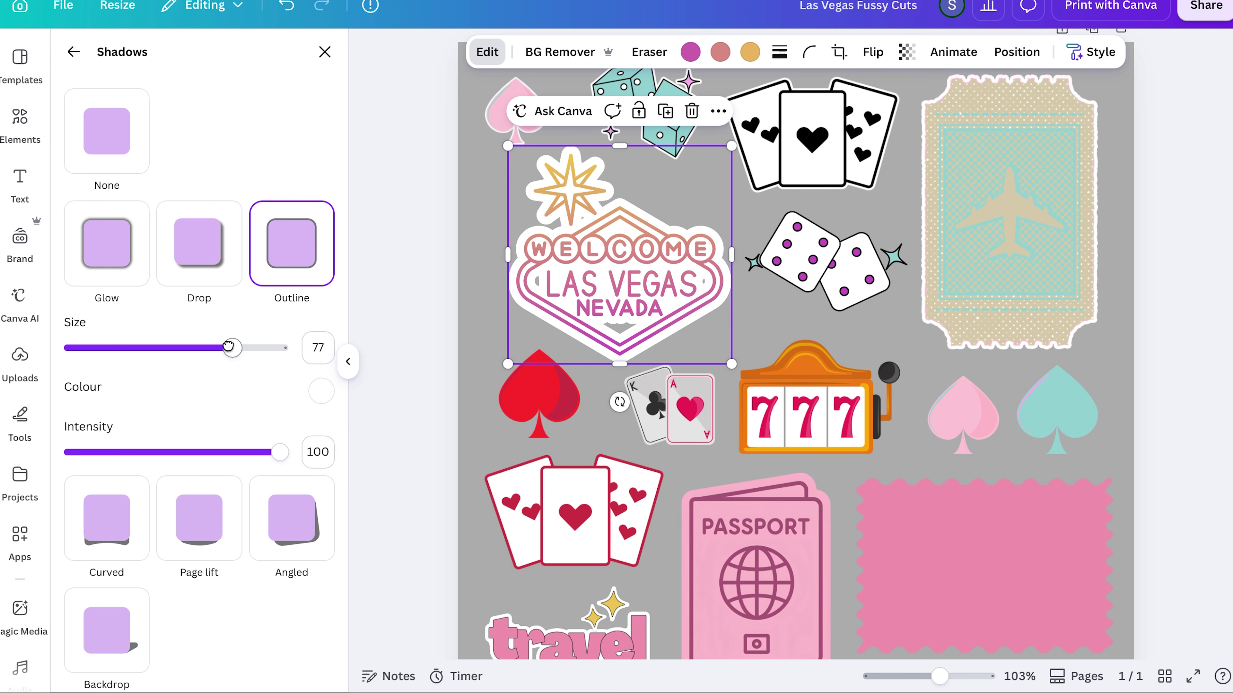
{"action": "mouse_move", "coordinate": [226, 346]}
{"action": "left_mouse_down"}
{"action": "mouse_move", "coordinate": [216, 347]}
{"action": "mouse_move", "coordinate": [242, 345]}
{"action": "left_mouse_up"}
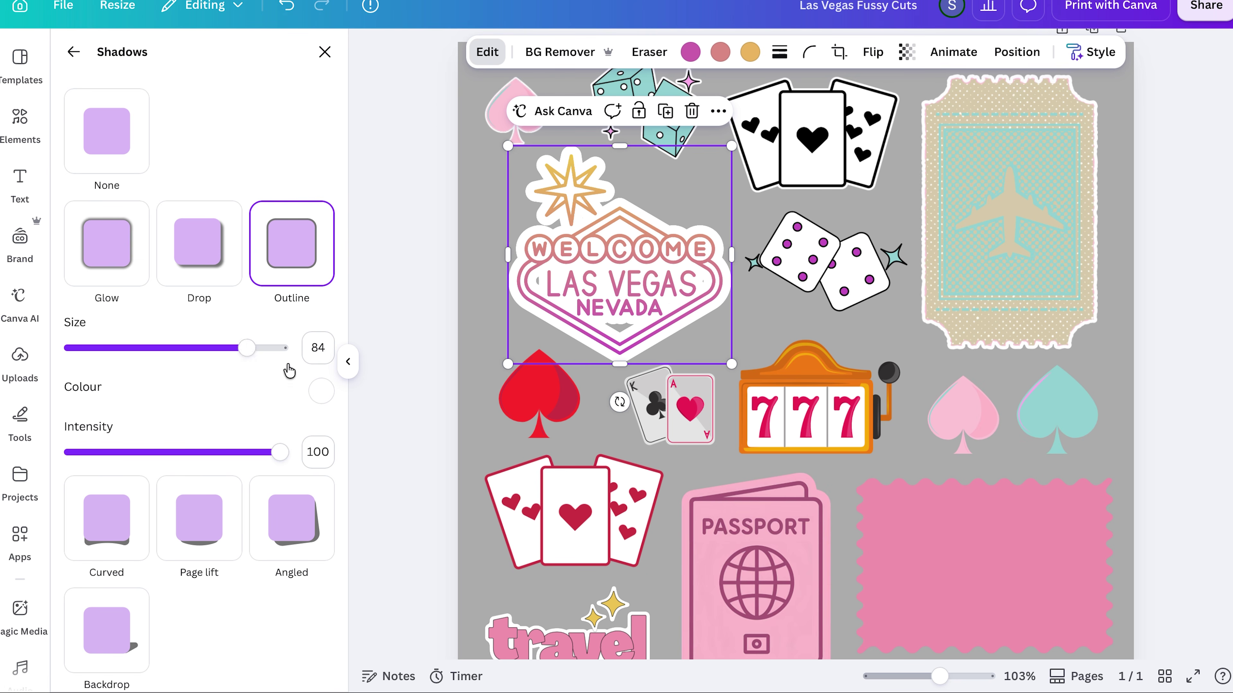
- Reposition the white circles to fill the gaps behind the Las Vegas sign, and place the sign back over them
{"action": "left_click", "coordinate": [395, 373]}
{"action": "mouse_move", "coordinate": [596, 256]}
{"action": "left_mouse_down"}
{"action": "mouse_move", "coordinate": [619, 245]}
{"action": "mouse_move", "coordinate": [740, 273]}
{"action": "mouse_move", "coordinate": [544, 179]}
{"action": "mouse_move", "coordinate": [597, 215]}
{"action": "mouse_move", "coordinate": [583, 239]}
{"action": "left_mouse_up"}
{"action": "key", "text": "ctrl+z"}
{"action": "left_click_drag", "start_coordinate": [551, 280], "coordinate": [516, 273]}
{"action": "left_click", "coordinate": [664, 286]}
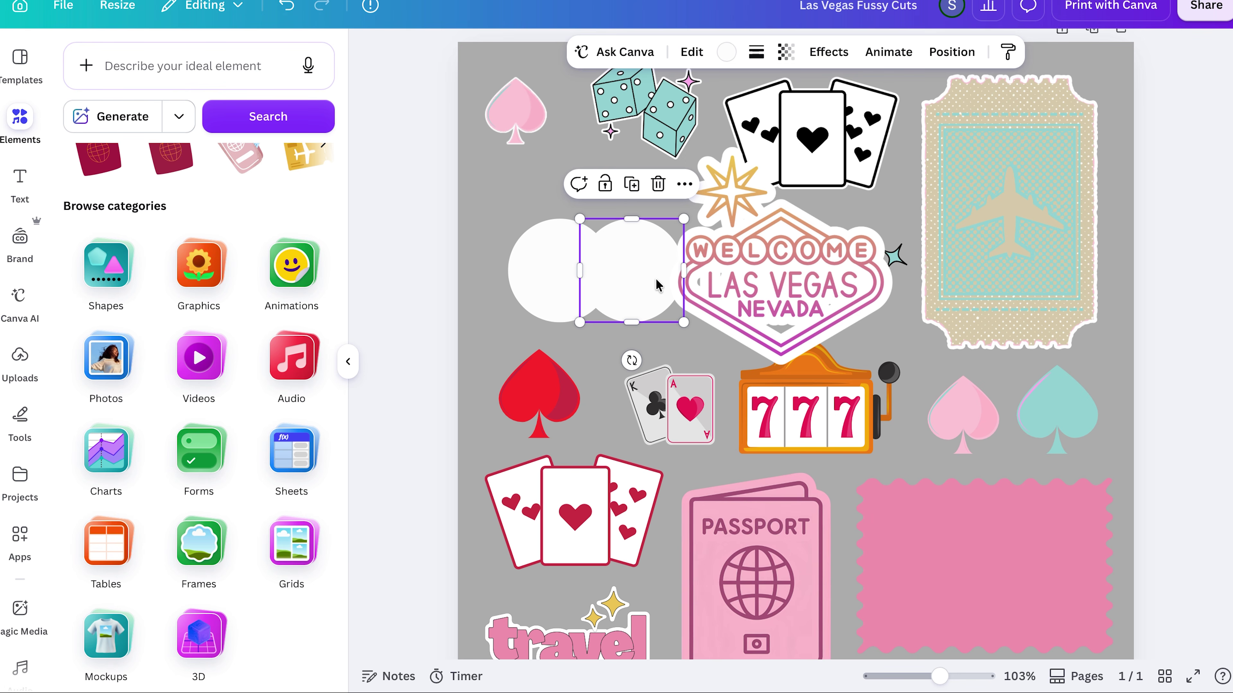
{"action": "left_click_drag", "start_coordinate": [646, 273], "coordinate": [644, 295]}
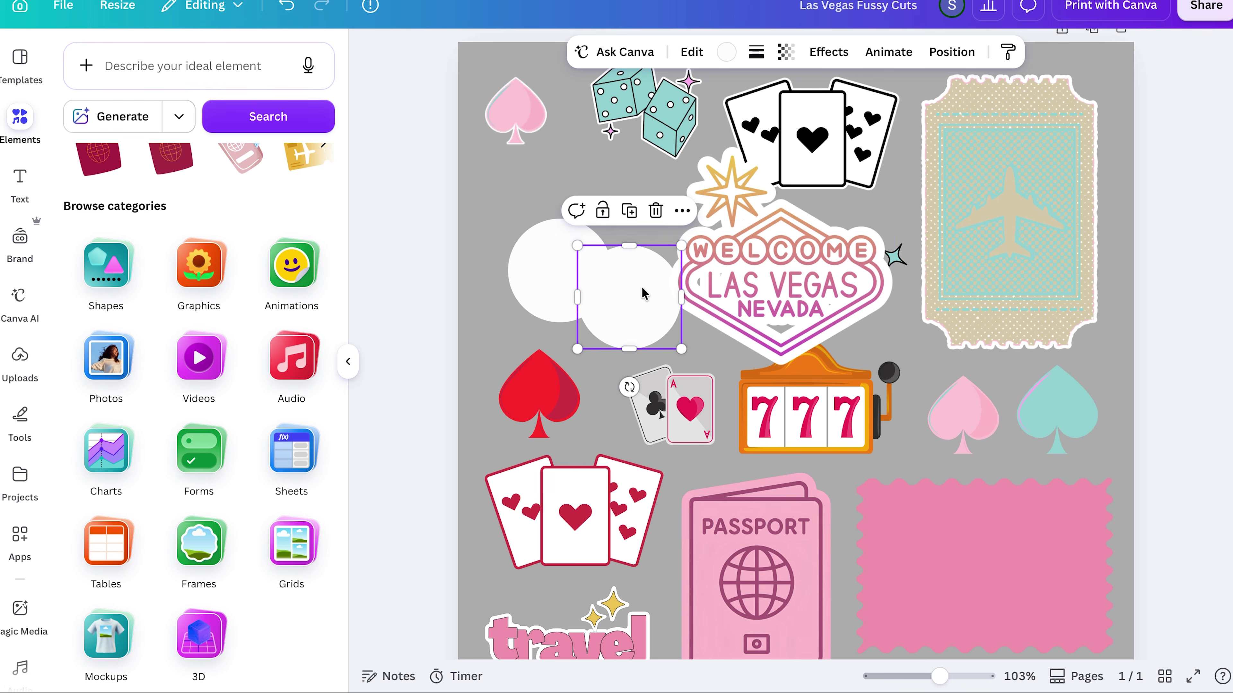
{"action": "left_click_drag", "start_coordinate": [846, 268], "coordinate": [679, 271]}
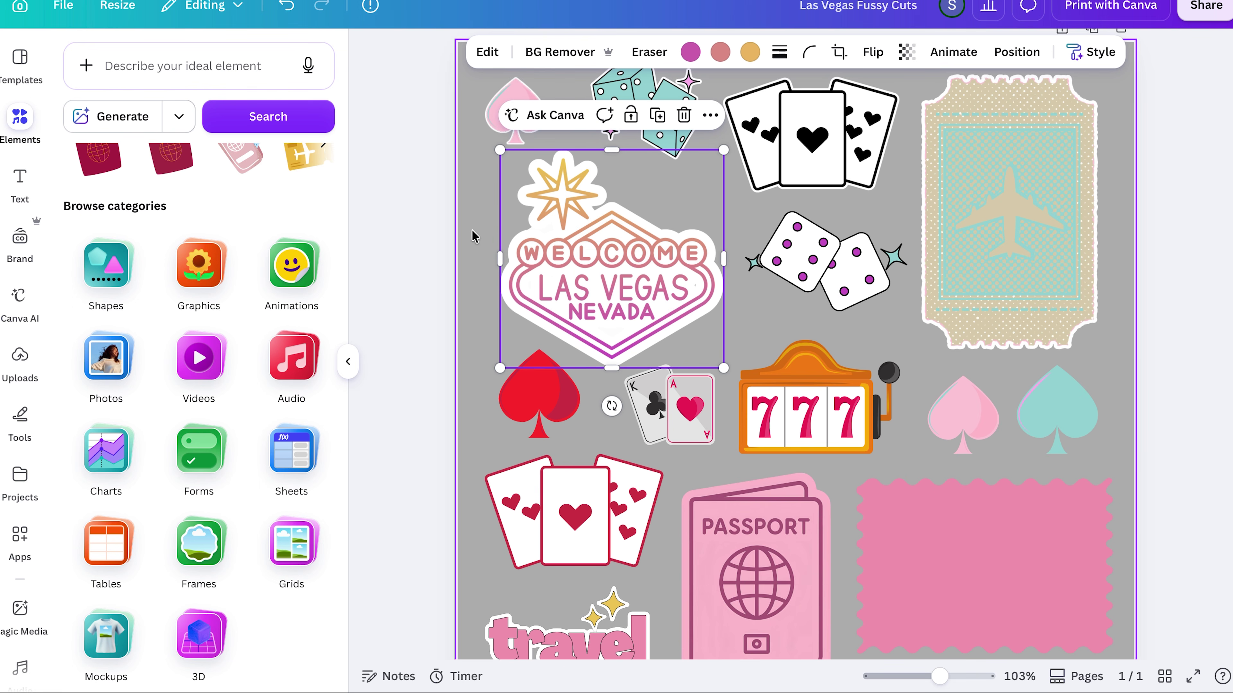
{"action": "key", "text": "ctrl+plus"}
{"action": "scroll", "coordinate": [538, 261], "scroll_direction": "up", "scroll_amount": 5}
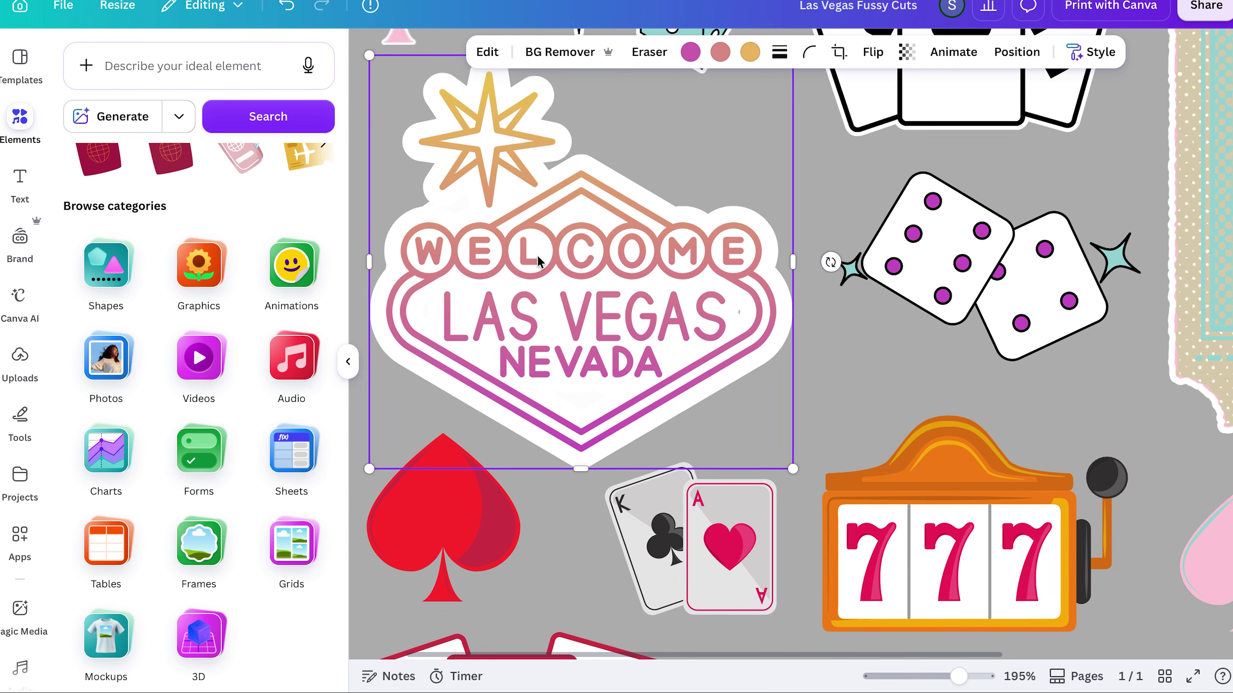
{"action": "scroll", "coordinate": [537, 260], "scroll_direction": "down", "scroll_amount": 8}
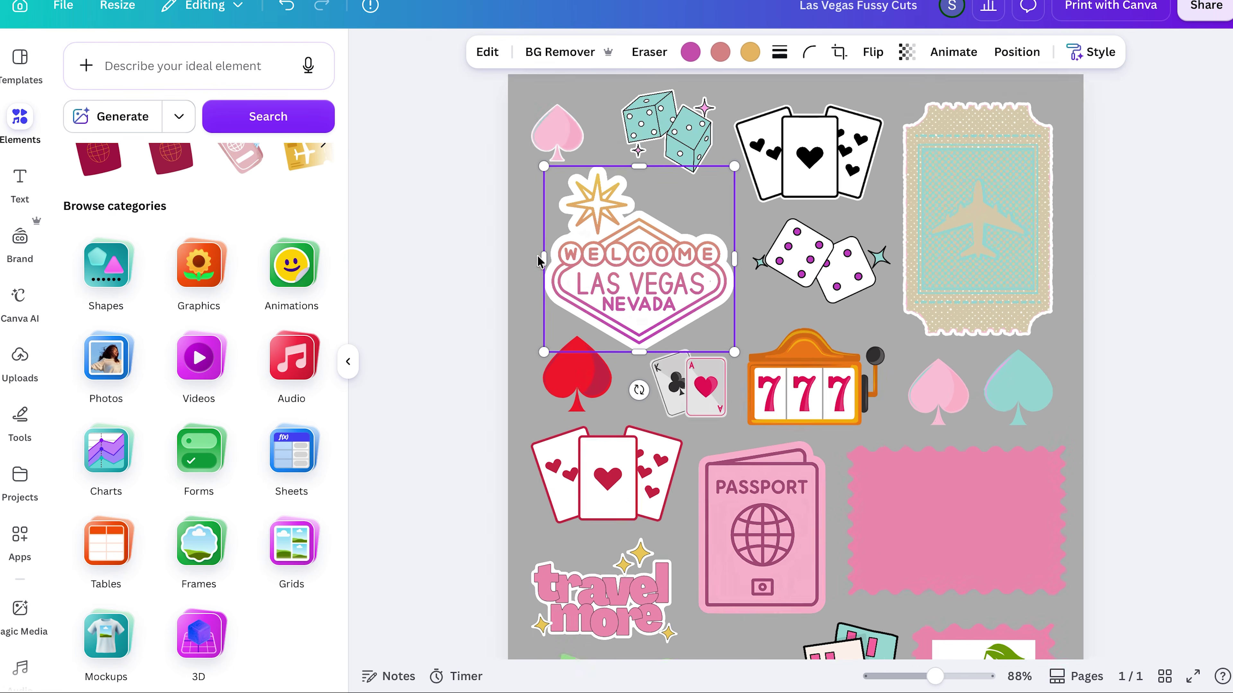
{"action": "scroll", "coordinate": [537, 261], "scroll_direction": "down", "scroll_amount": 2}
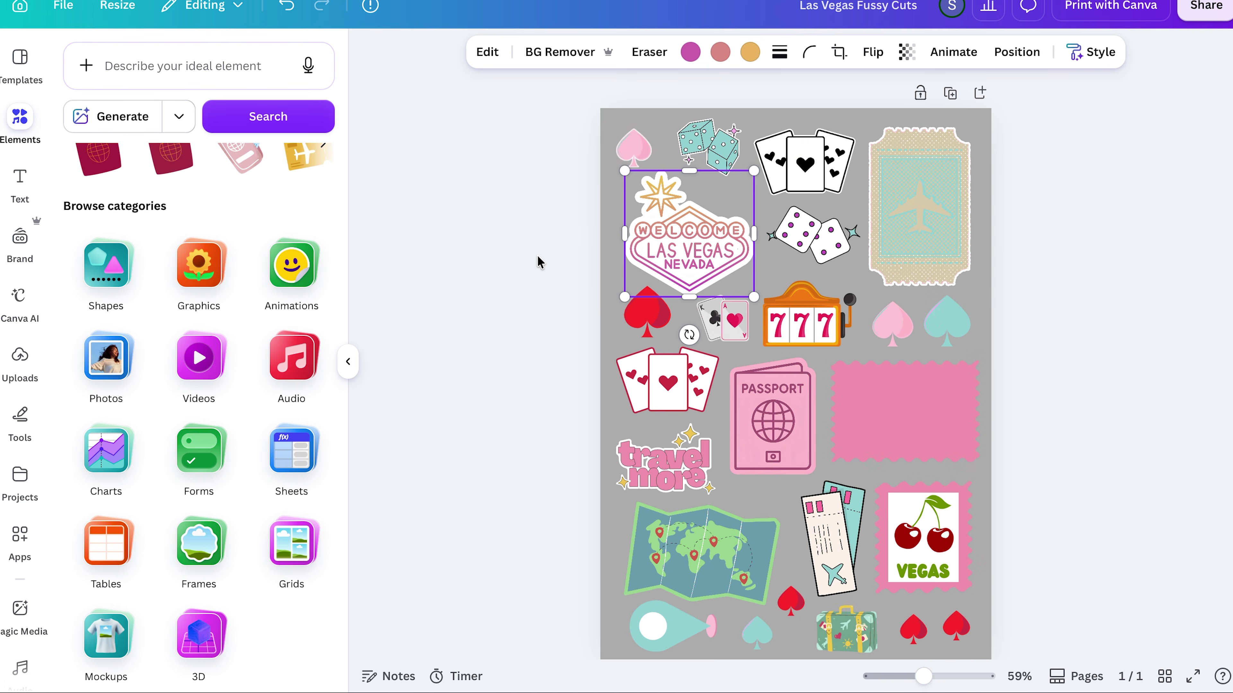
- Place a small teal spade beside the map's upper-left corner and nudge the small red spade above the map
{"action": "left_click", "coordinate": [649, 318]}
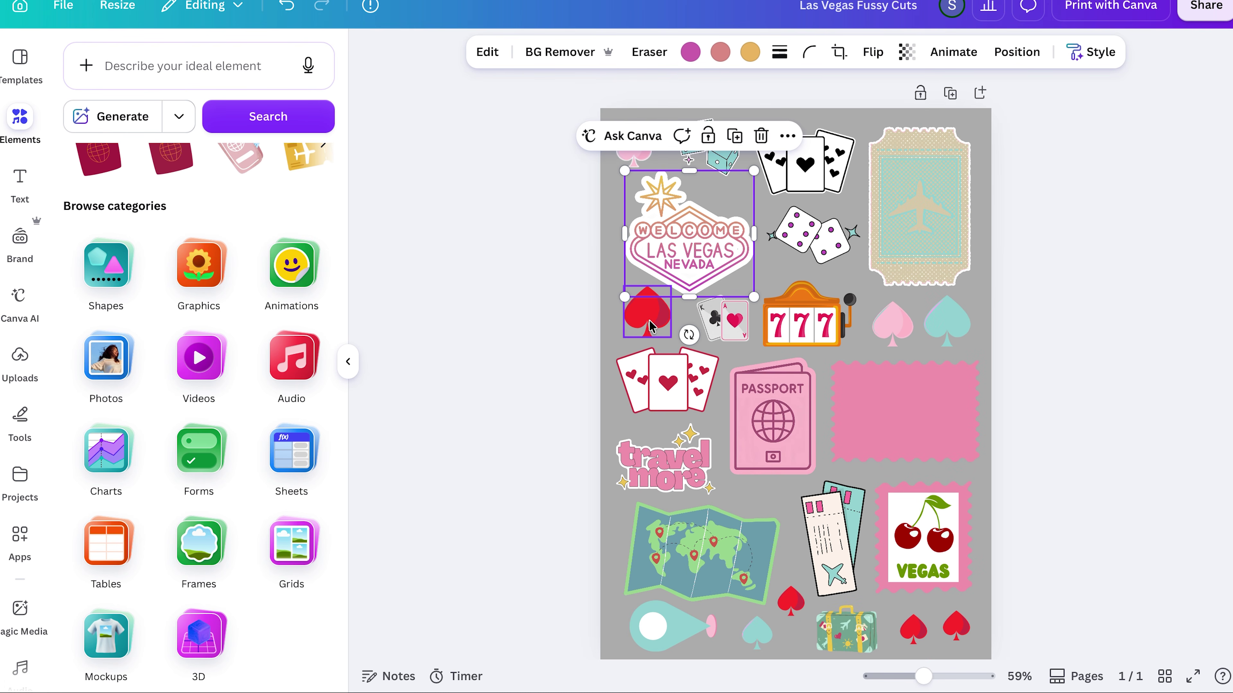
{"action": "left_click", "coordinate": [781, 619]}
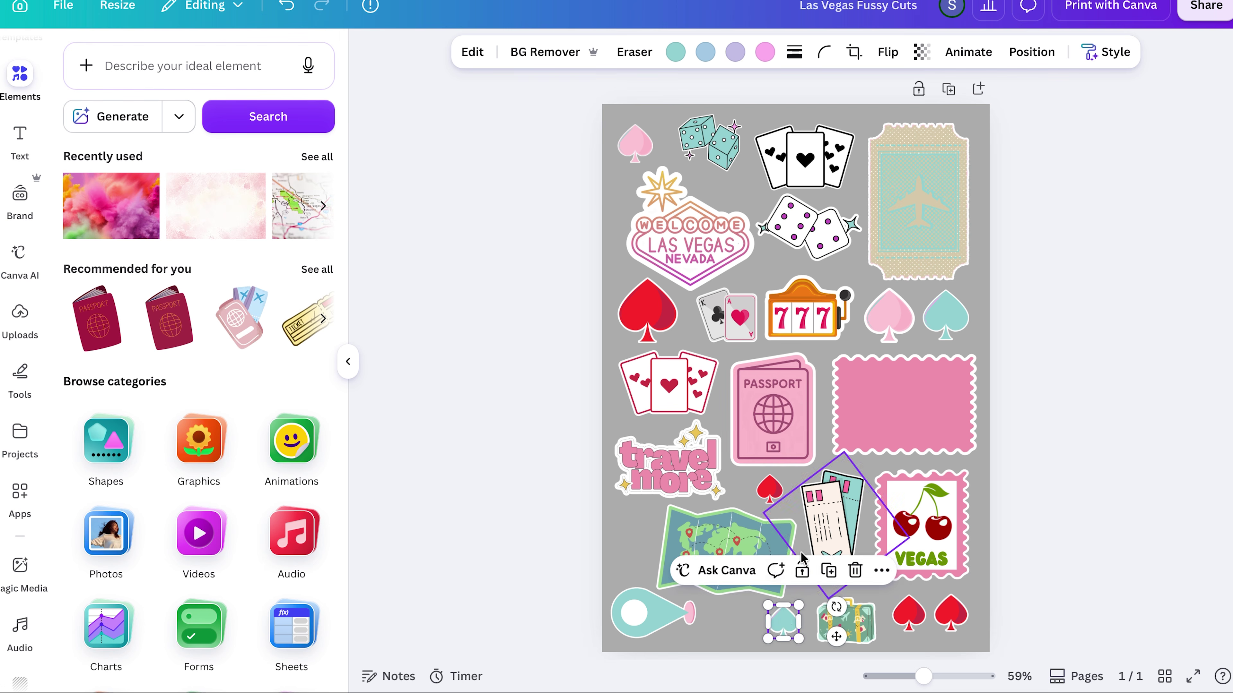
{"action": "left_click_drag", "start_coordinate": [781, 619], "coordinate": [627, 528]}
{"action": "left_click", "coordinate": [770, 488]}
{"action": "left_click_drag", "start_coordinate": [770, 488], "coordinate": [772, 491]}
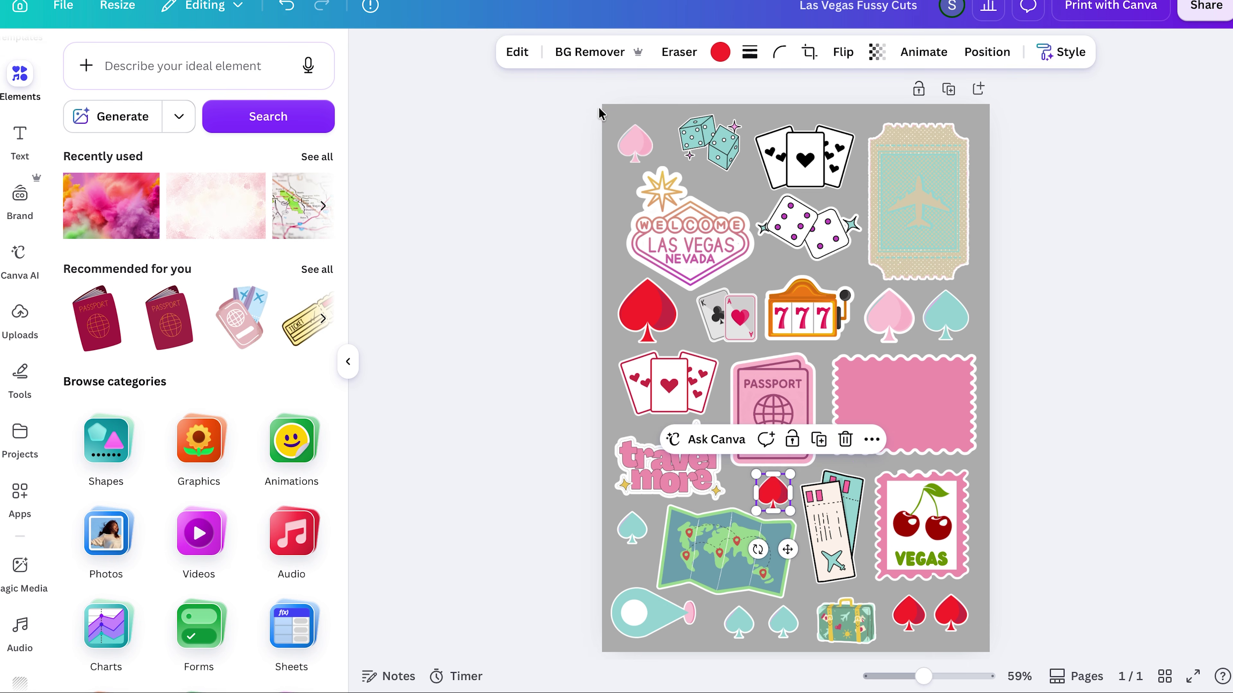
- Duplicate the pink spade beside the teal dice and place the copy below the teal spade next to the map
{"action": "left_click", "coordinate": [635, 143]}
{"action": "key", "text": "ctrl+d"}
{"action": "left_click_drag", "start_coordinate": [681, 164], "coordinate": [632, 565]}
{"action": "left_click", "coordinate": [556, 407]}
{"action": "left_click", "coordinate": [632, 526]}
{"action": "left_click", "coordinate": [633, 569]}
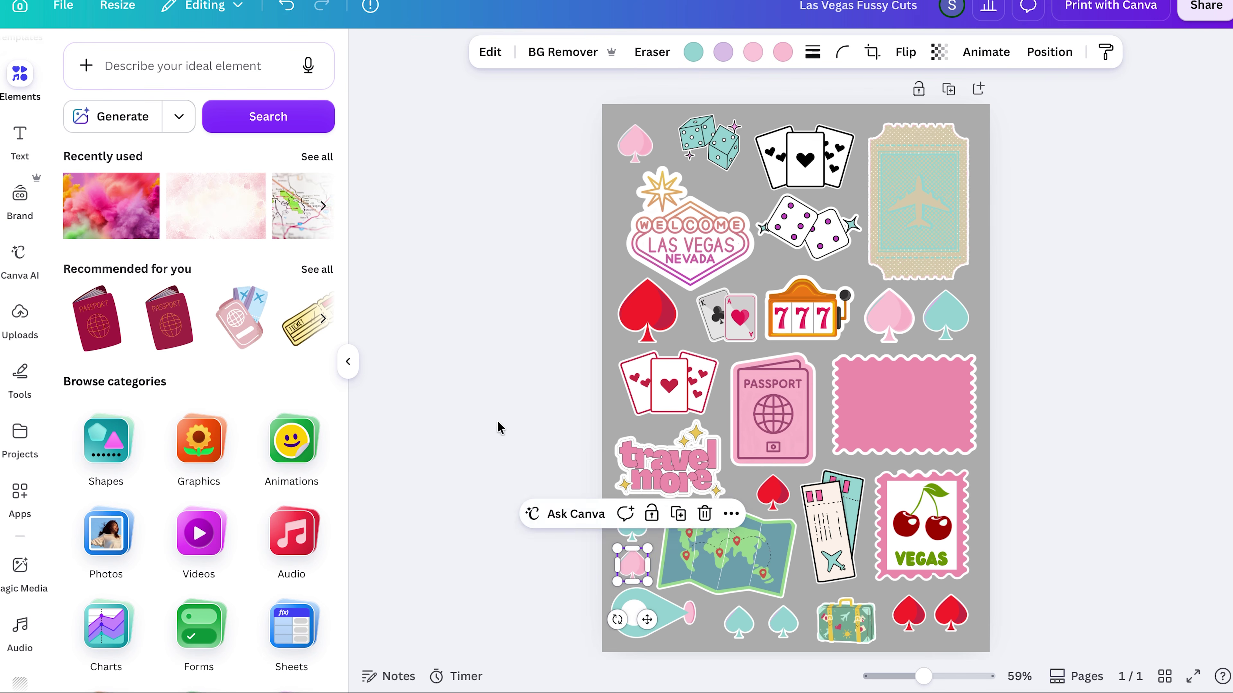
{"action": "left_click", "coordinate": [478, 404]}
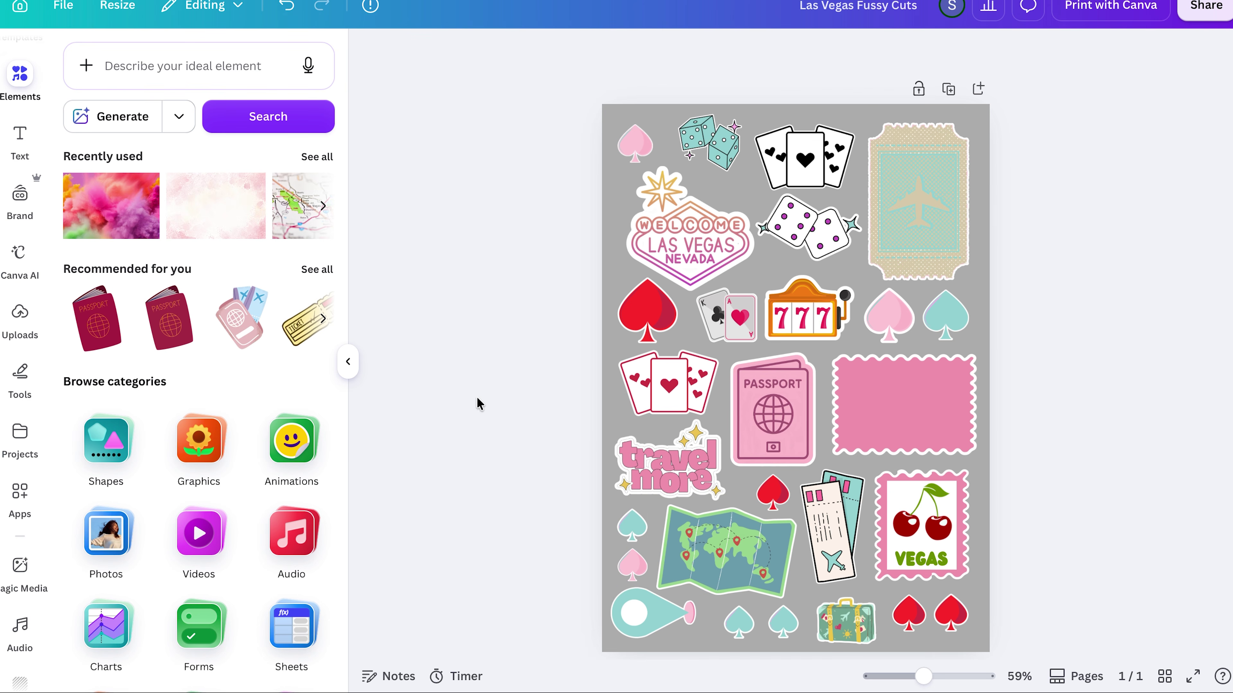
- Download the design as a JPG at size 1 and quality 80
{"action": "left_click", "coordinate": [1206, 7]}
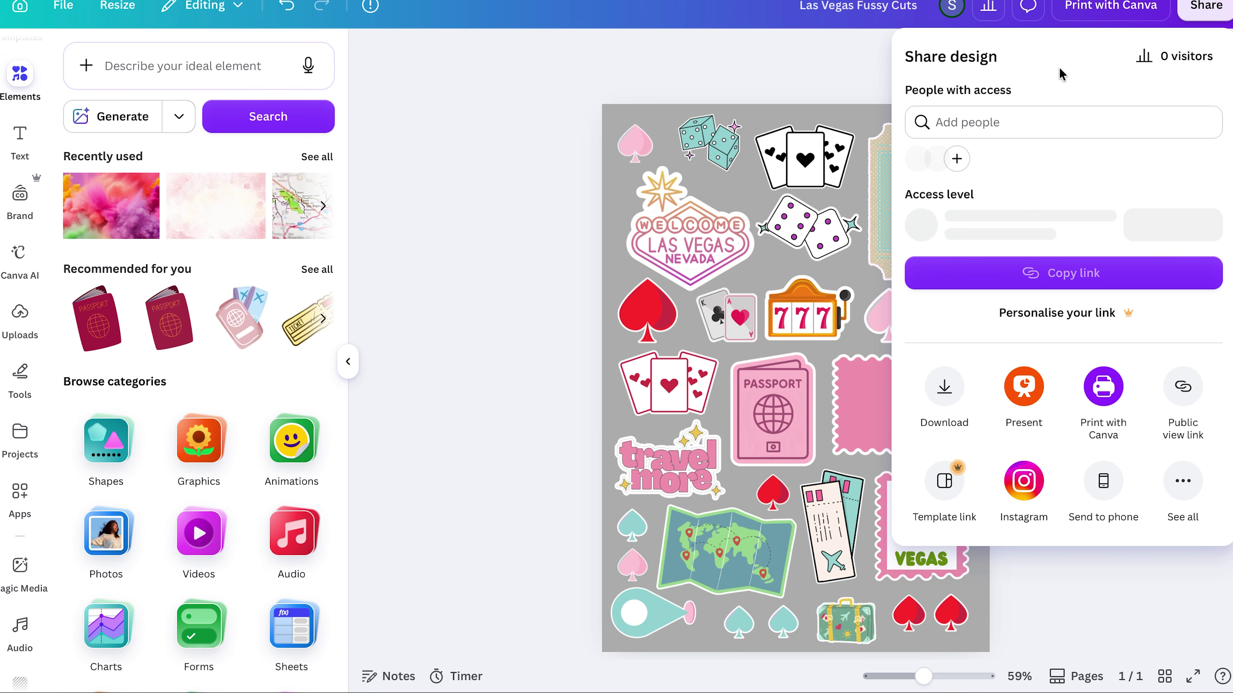
{"action": "left_click", "coordinate": [947, 396]}
{"action": "left_click", "coordinate": [948, 125]}
{"action": "left_click", "coordinate": [953, 179]}
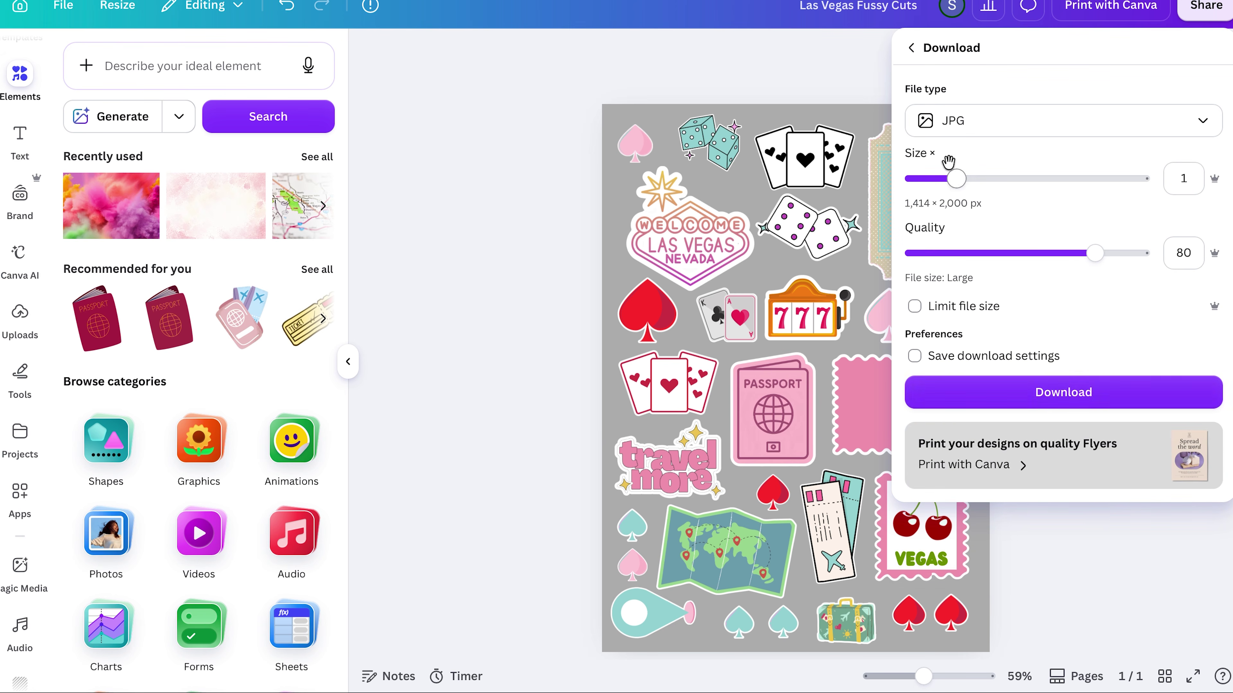
{"action": "left_click", "coordinate": [1041, 406]}
- Download the design as a PNG at size 1
{"action": "left_click", "coordinate": [1198, 10]}
{"action": "left_click", "coordinate": [1198, 10]}
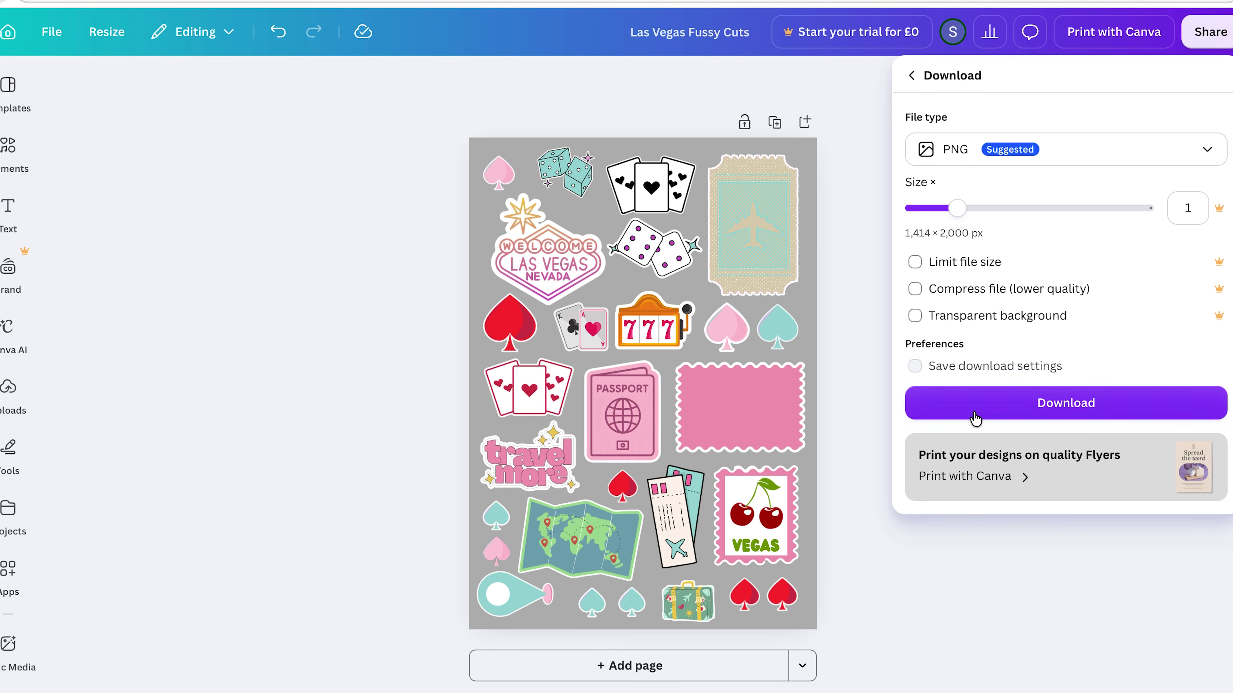
{"action": "left_click", "coordinate": [975, 417]}
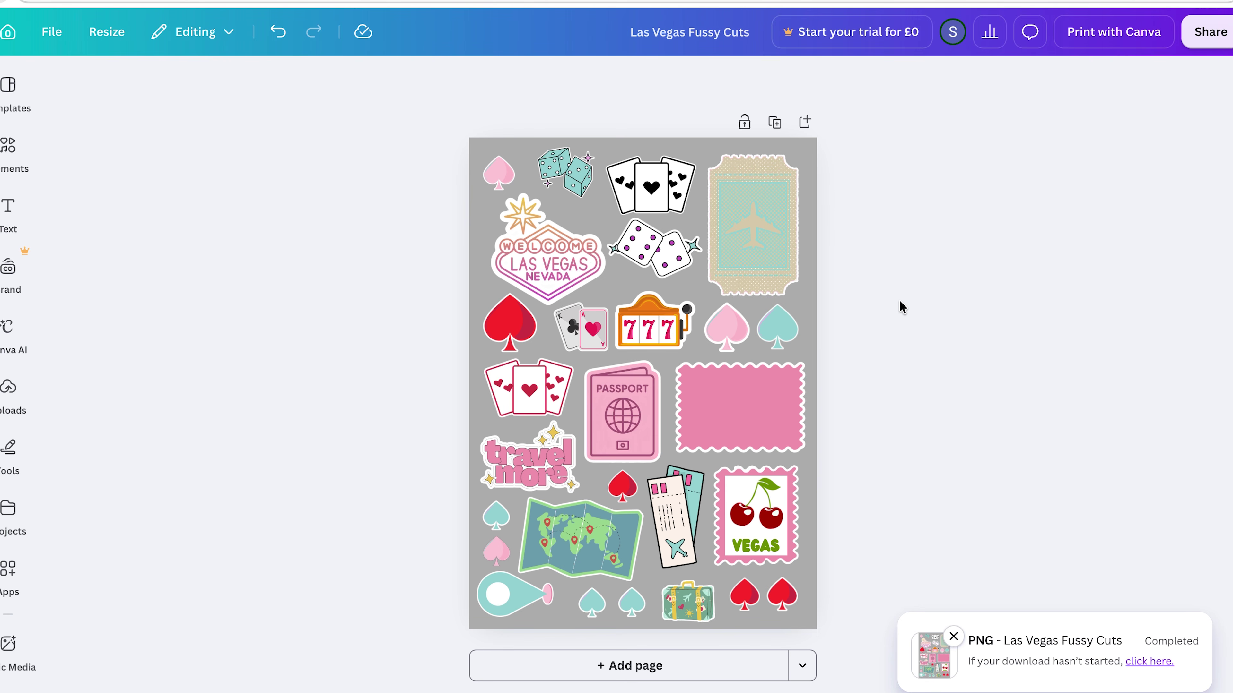
- Switch to Cricut Design Space, upload the Las Vegas Fussy Cuts image and continue to its background removal
{"action": "key", "text": "ctrl+Left"}
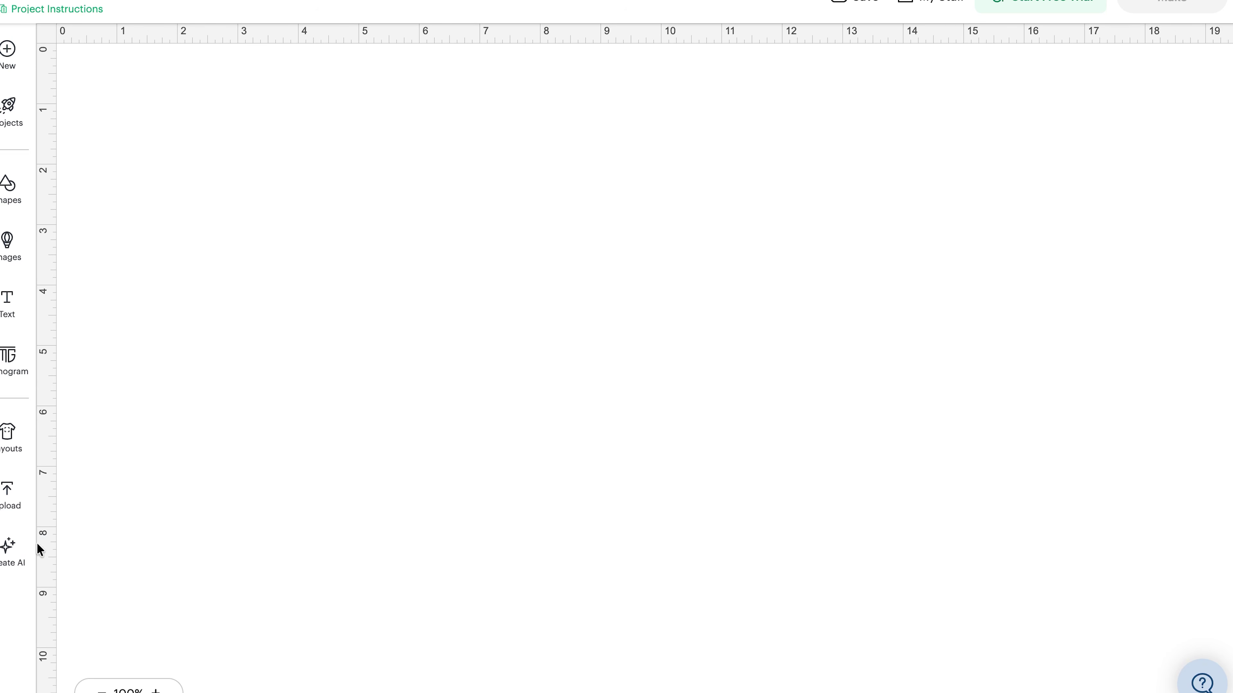
{"action": "left_click", "coordinate": [10, 495]}
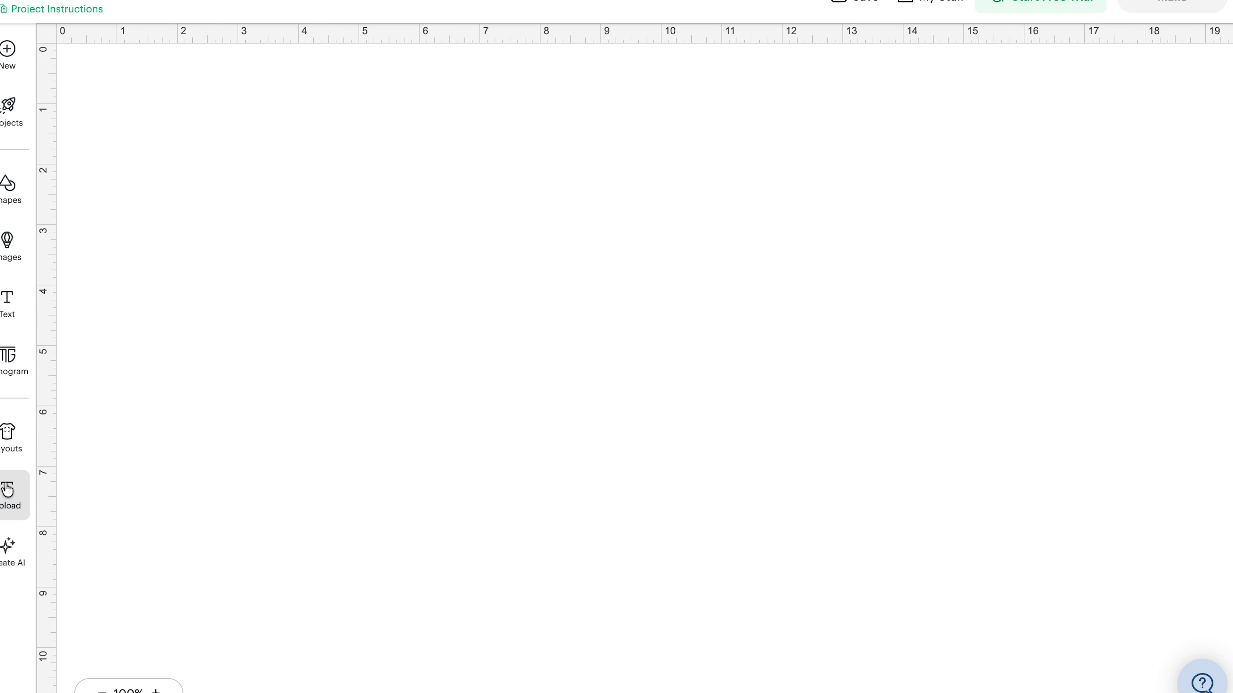
{"action": "left_click", "coordinate": [138, 244]}
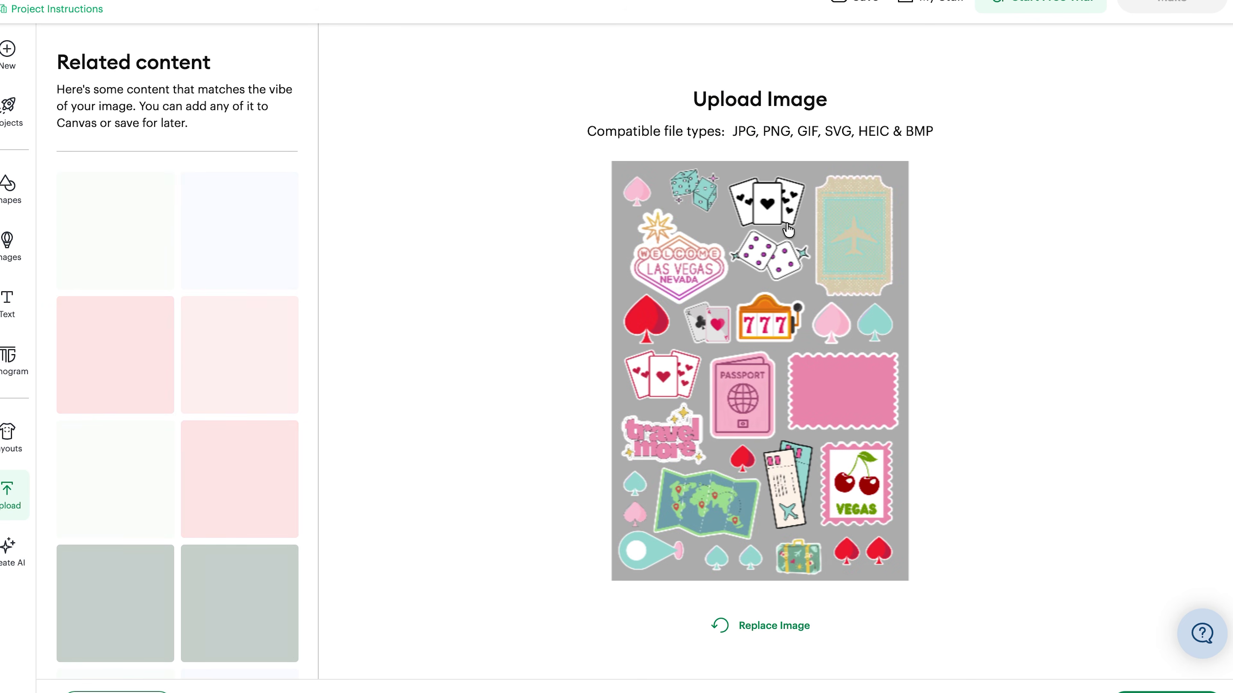
{"action": "left_click", "coordinate": [1167, 692]}
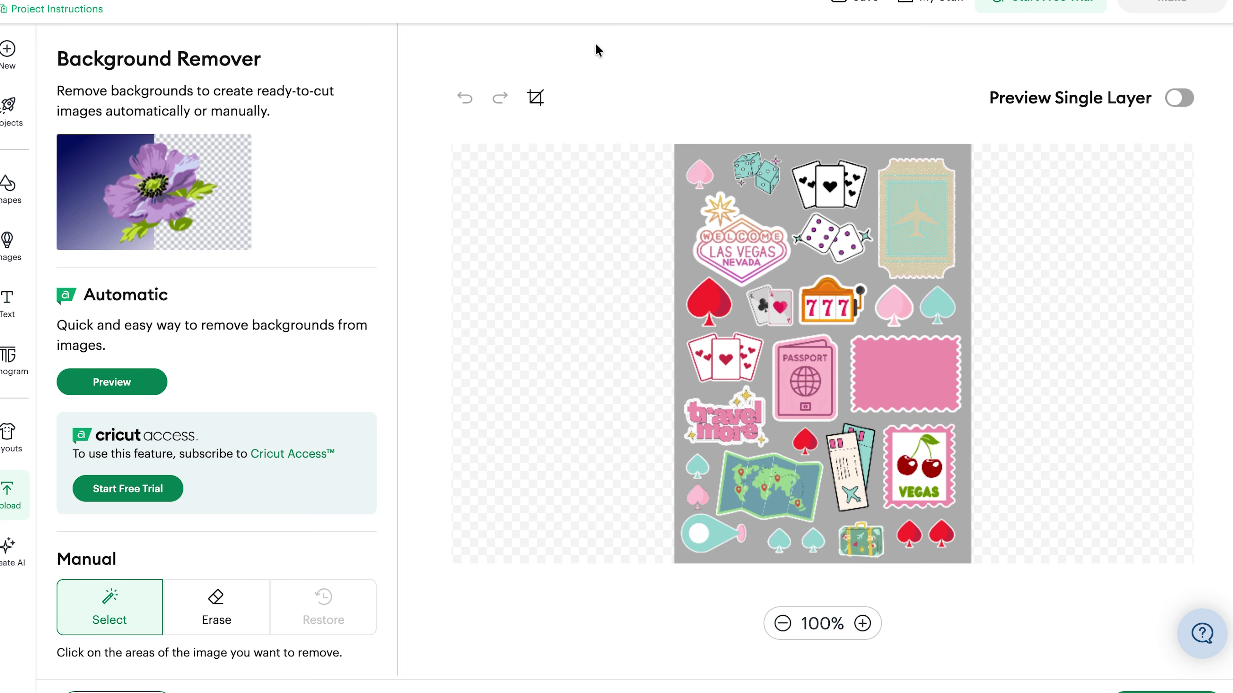
- Remove the grey background from the image, convert the upload to a Flat Graphic and add it to the canvas
{"action": "left_click", "coordinate": [718, 154]}
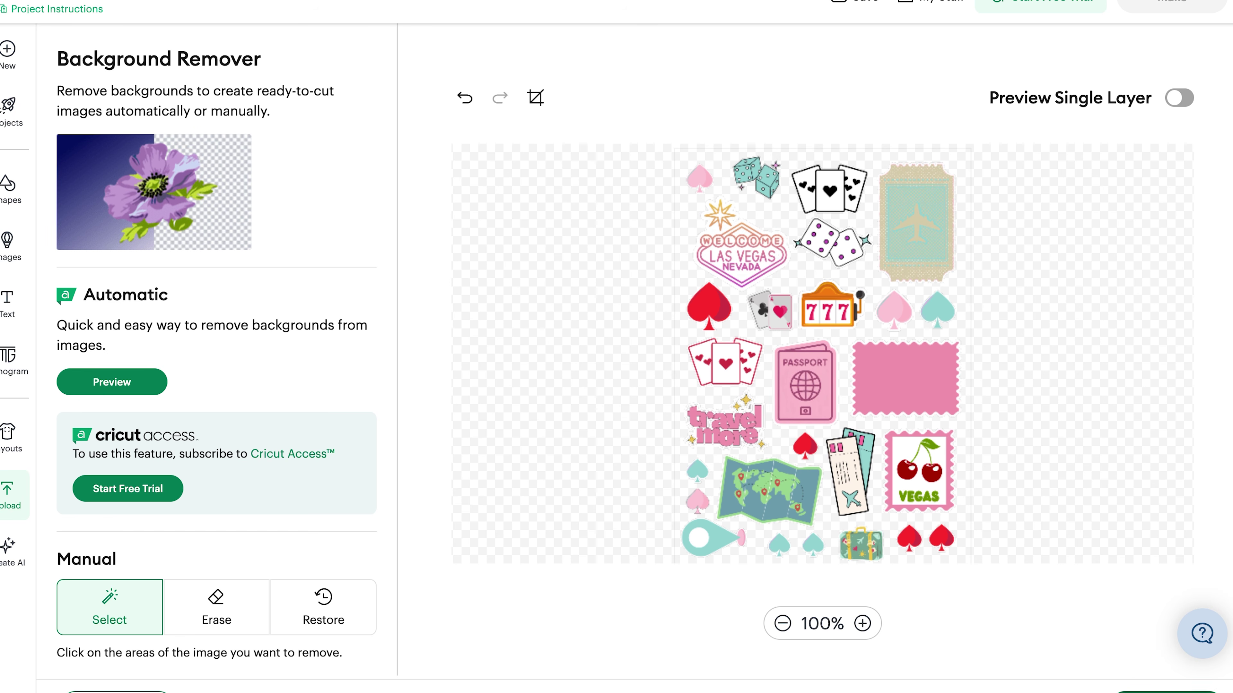
{"action": "left_click", "coordinate": [1165, 691]}
{"action": "left_click", "coordinate": [915, 270]}
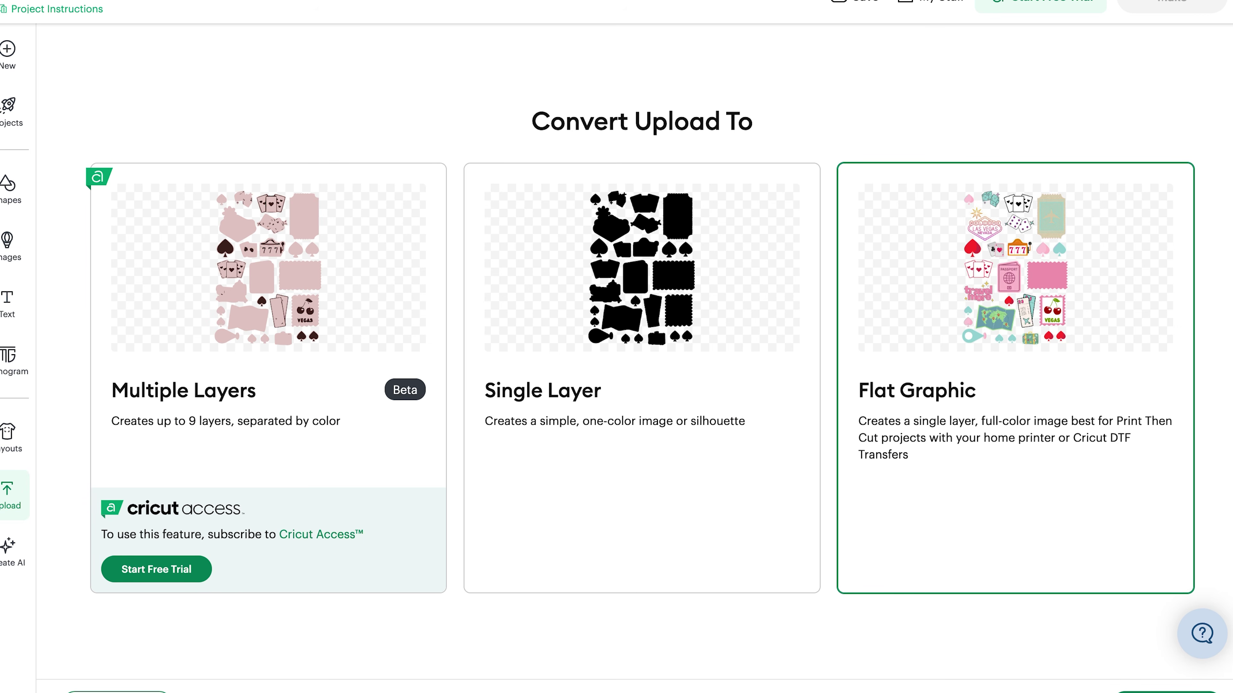
{"action": "left_click", "coordinate": [1165, 692]}
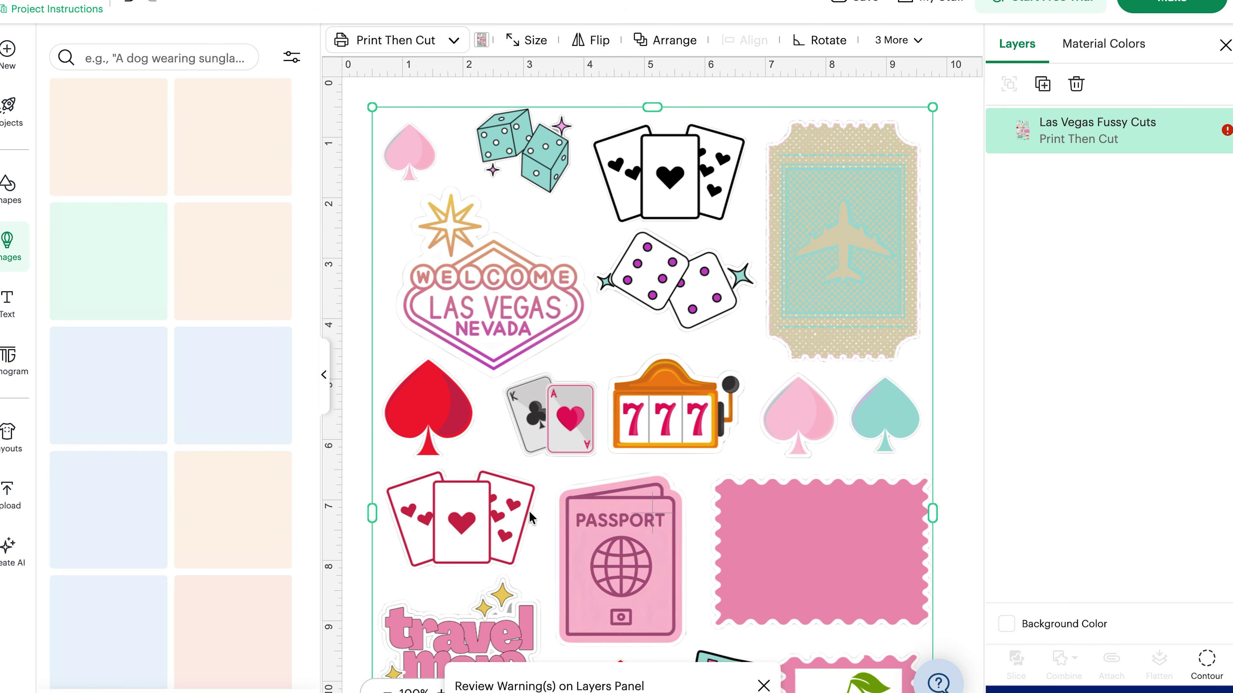
- Set the canvas background colour to light grey and check the white outlines around the graphics
{"action": "scroll", "coordinate": [533, 517], "scroll_direction": "down", "scroll_amount": 6}
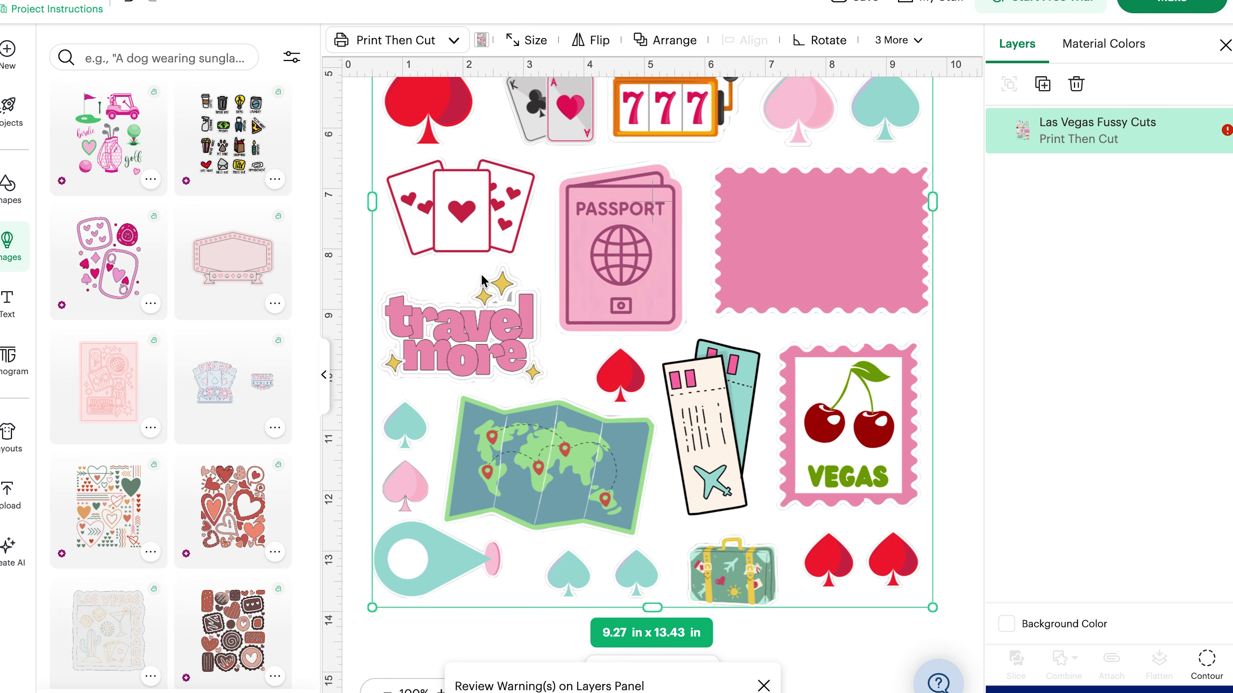
{"action": "left_click", "coordinate": [1006, 623]}
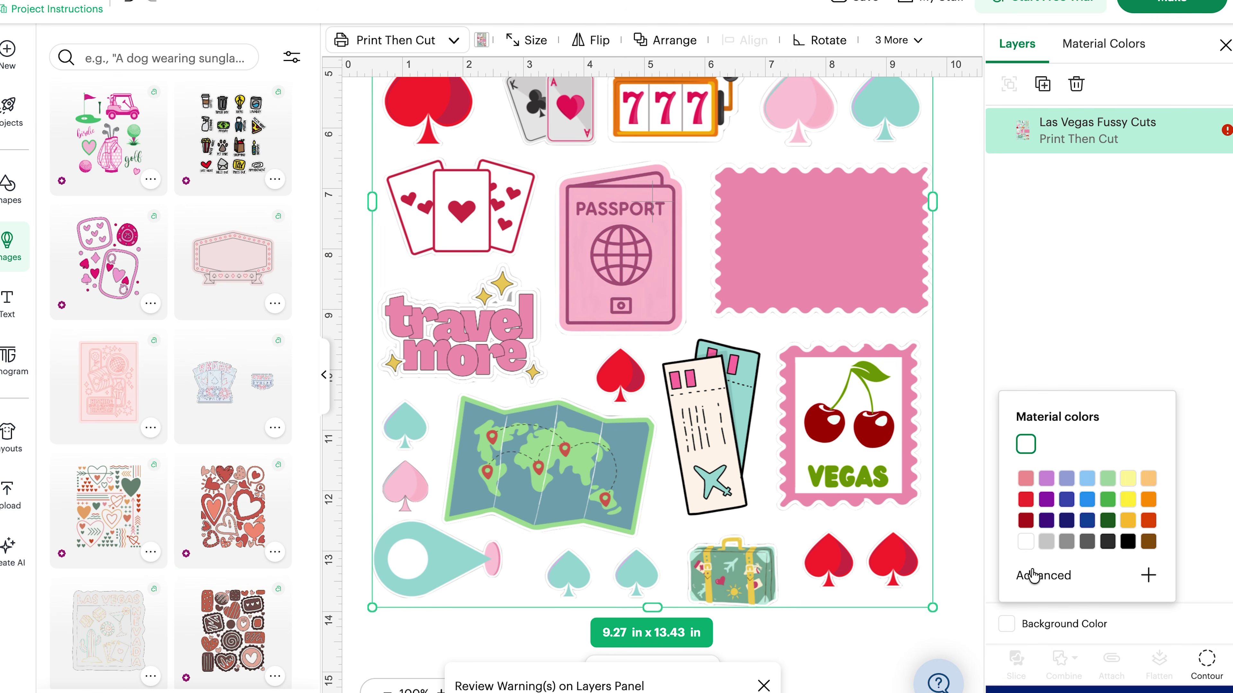
{"action": "left_click", "coordinate": [1046, 543]}
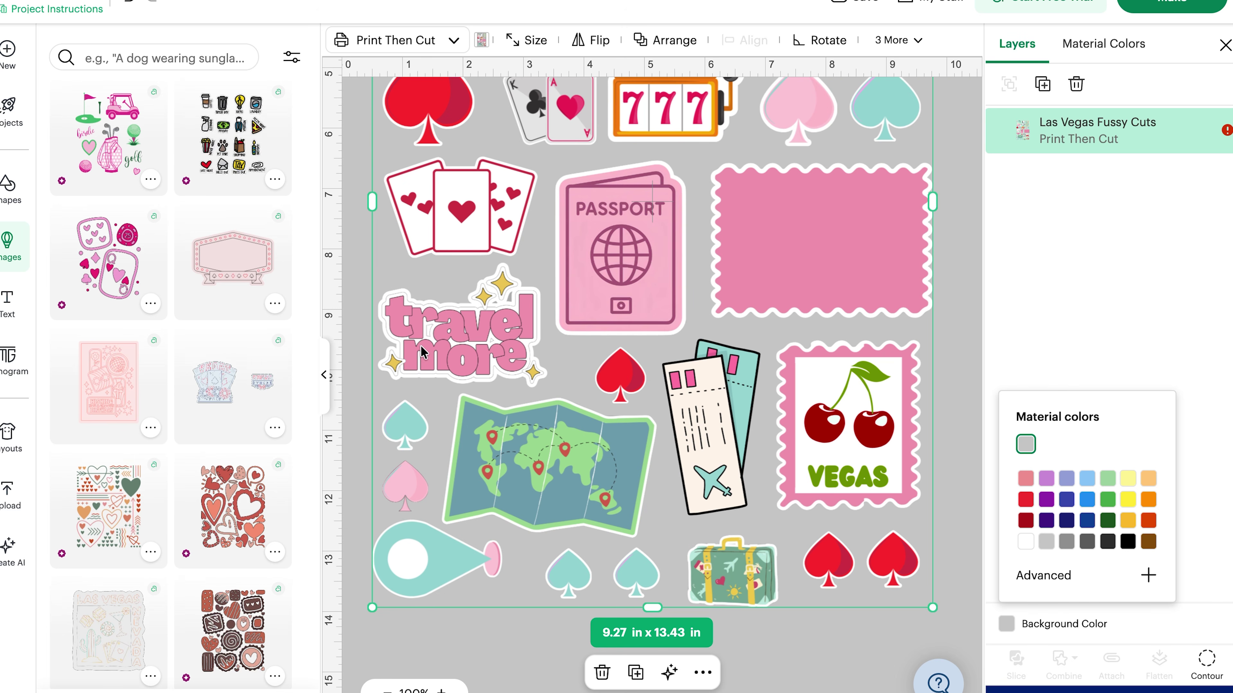
{"action": "scroll", "coordinate": [535, 488], "scroll_direction": "down", "scroll_amount": 1}
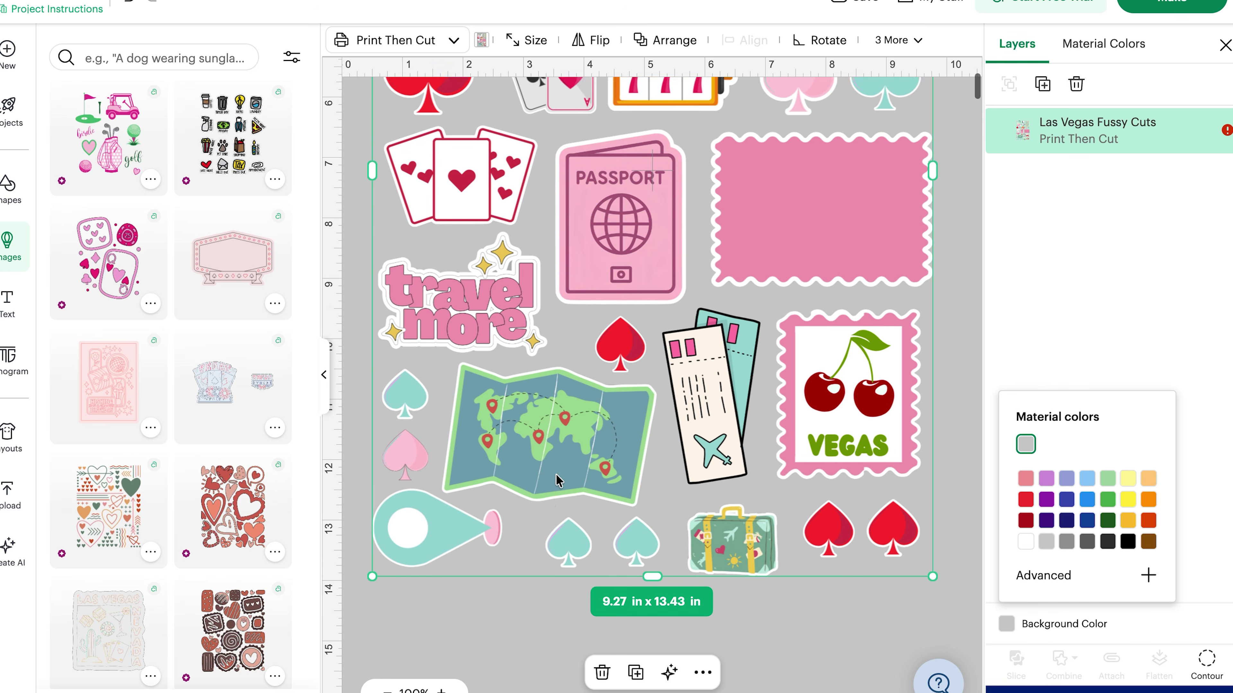
{"action": "scroll", "coordinate": [559, 481], "scroll_direction": "up", "scroll_amount": 1}
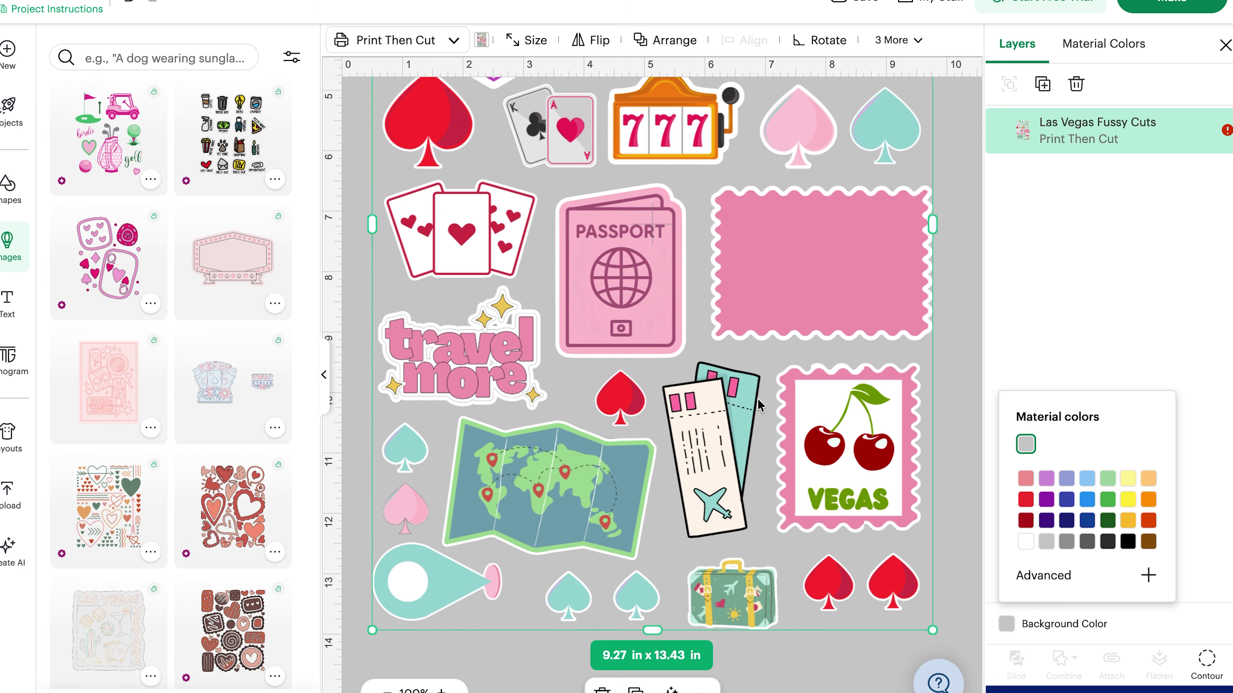
{"action": "scroll", "coordinate": [709, 488], "scroll_direction": "up", "scroll_amount": 5}
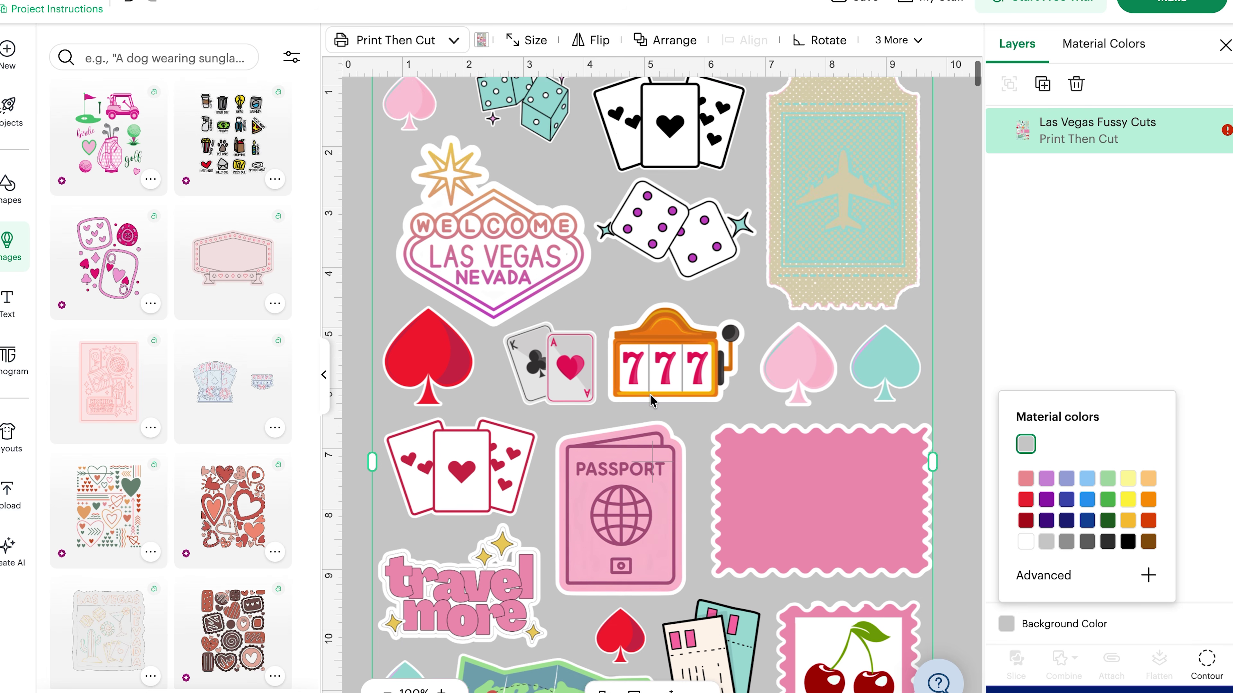
{"action": "scroll", "coordinate": [652, 401], "scroll_direction": "down", "scroll_amount": 1}
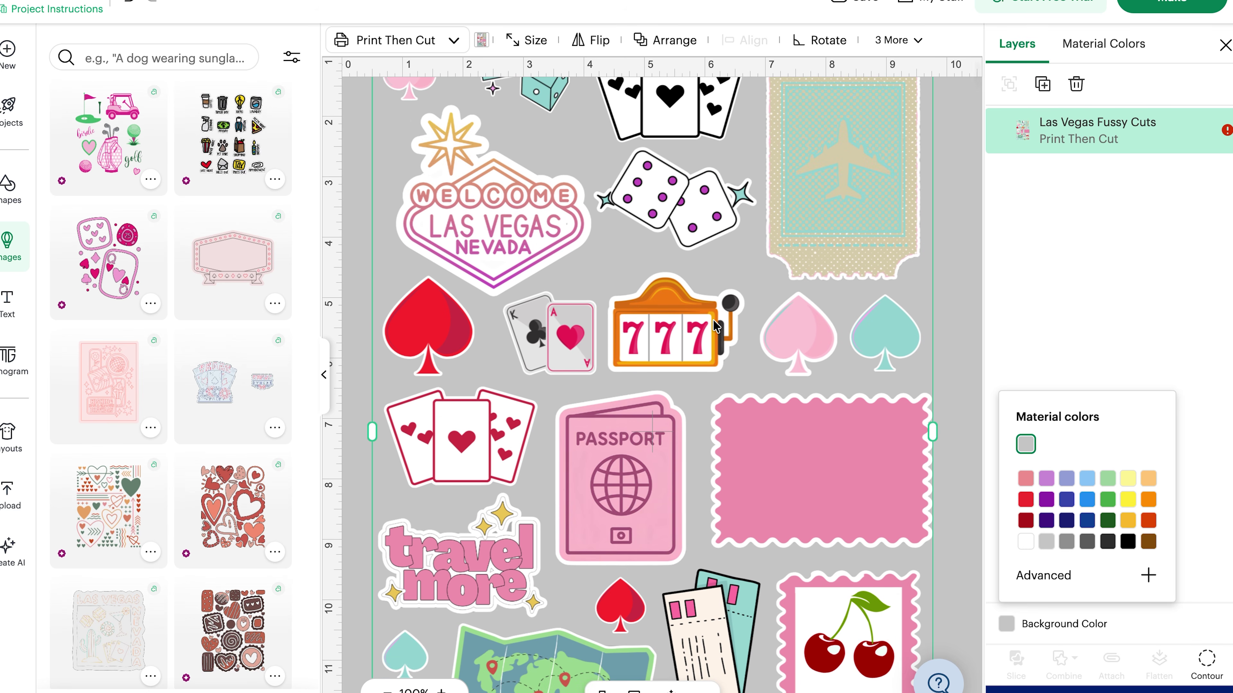
{"action": "scroll", "coordinate": [652, 401], "scroll_direction": "down", "scroll_amount": 2}
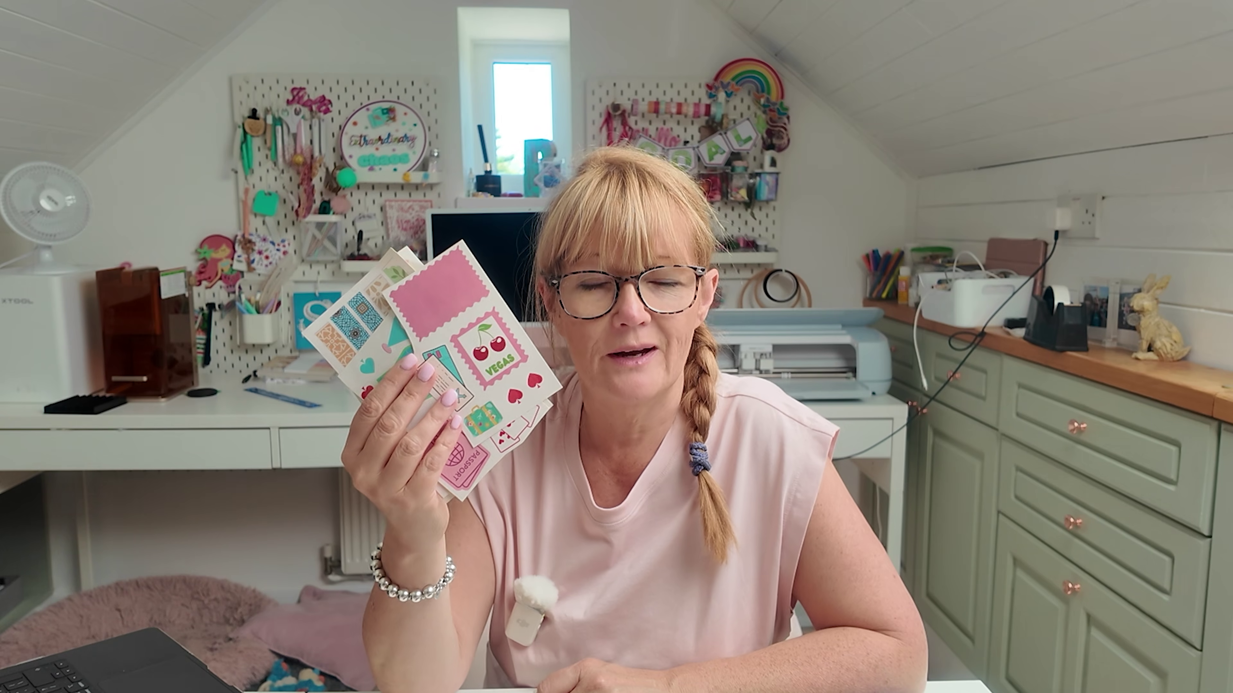